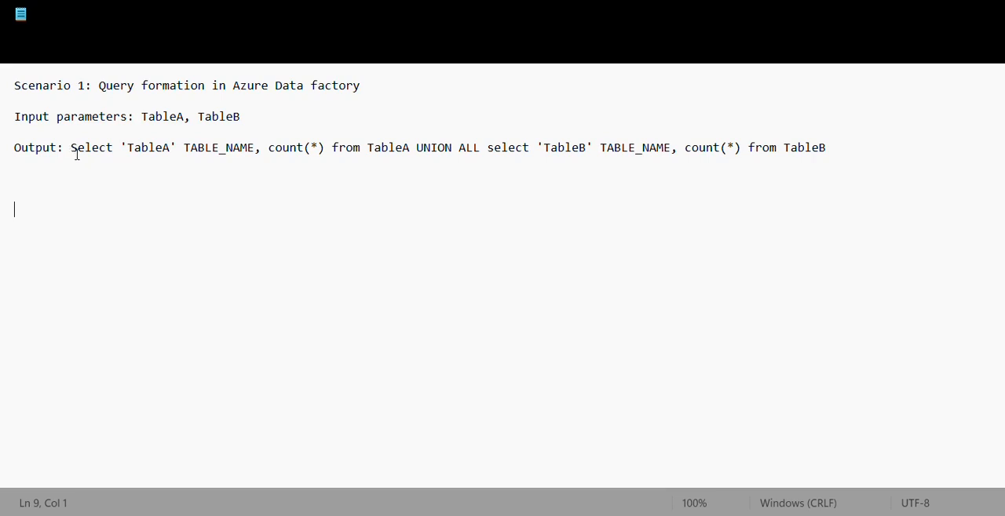
Examine the scenario notes' input parameters and the expected UNION ALL output query built from TableA and TableB.
left_click_drag(192, 117, 129, 118)
left_click(242, 119)
left_click_drag(72, 151, 834, 151)
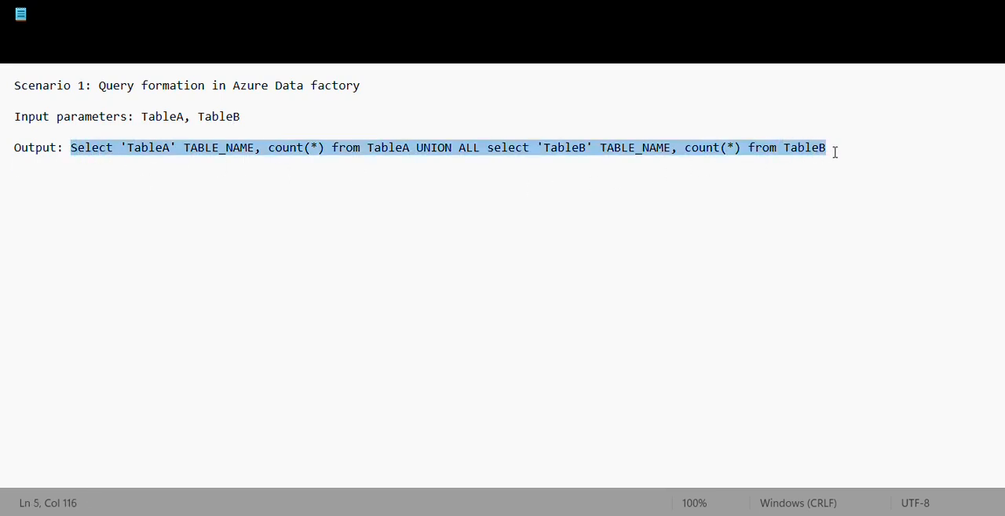
left_click(128, 201)
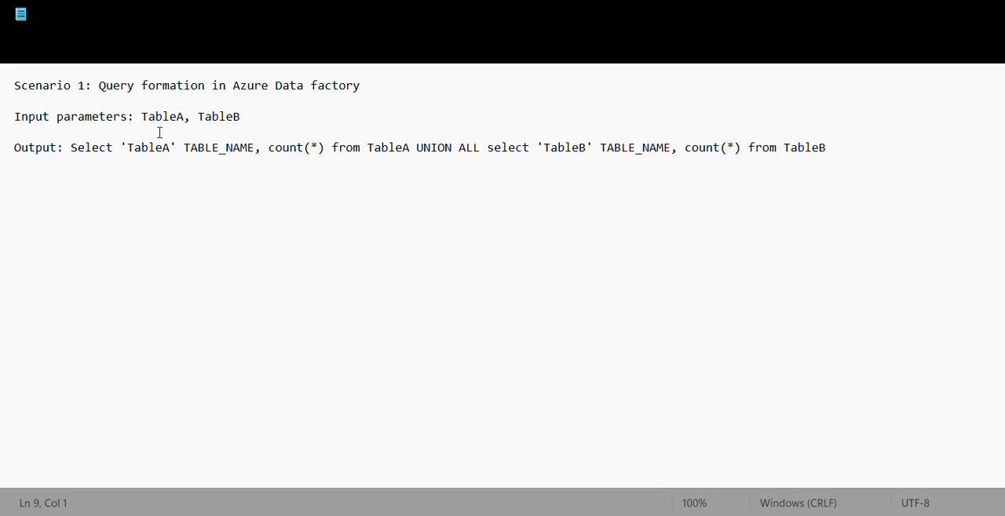
left_click_drag(70, 149, 419, 159)
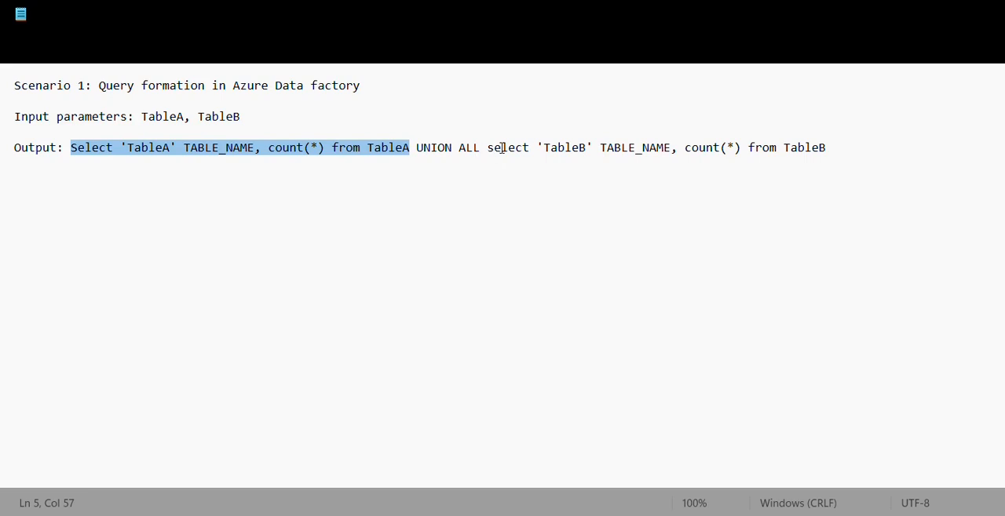
left_click_drag(487, 149, 845, 148)
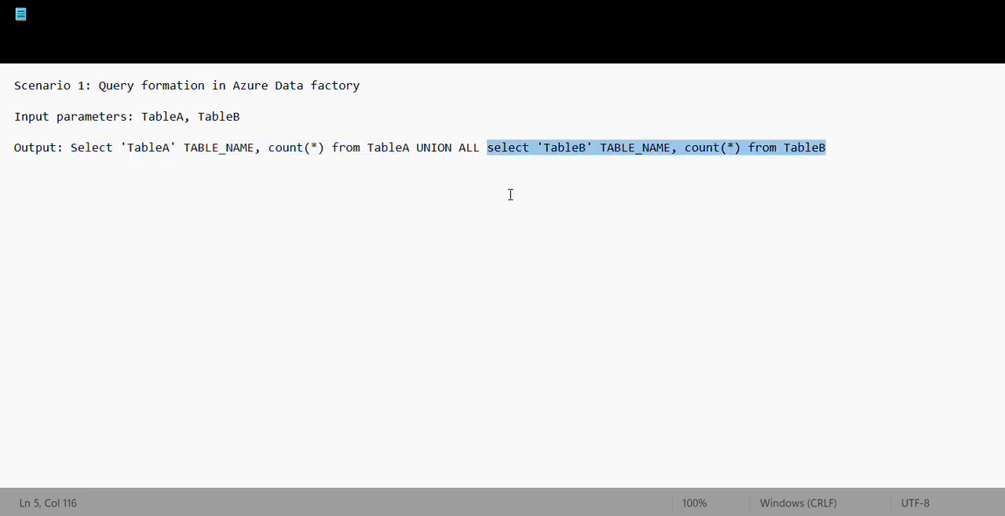
left_click_drag(72, 152, 853, 146)
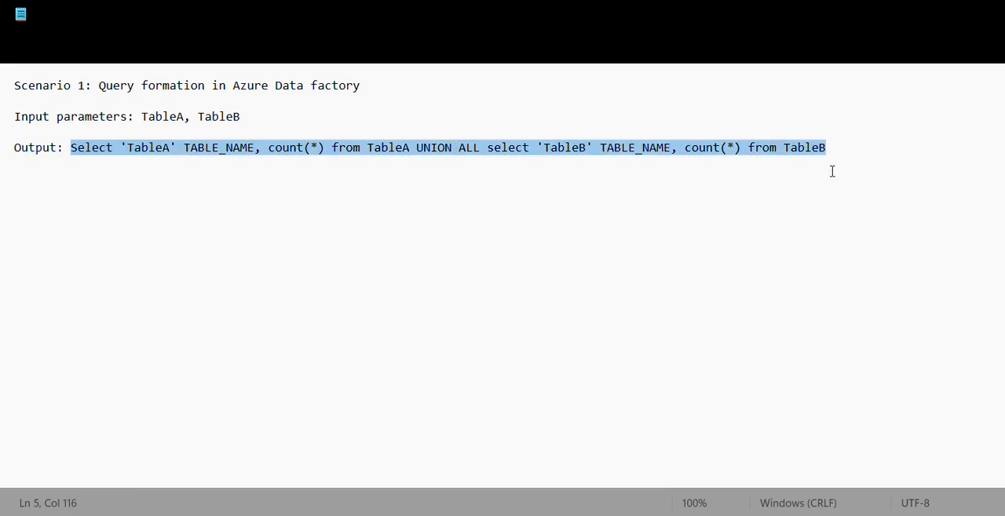
left_click(658, 281)
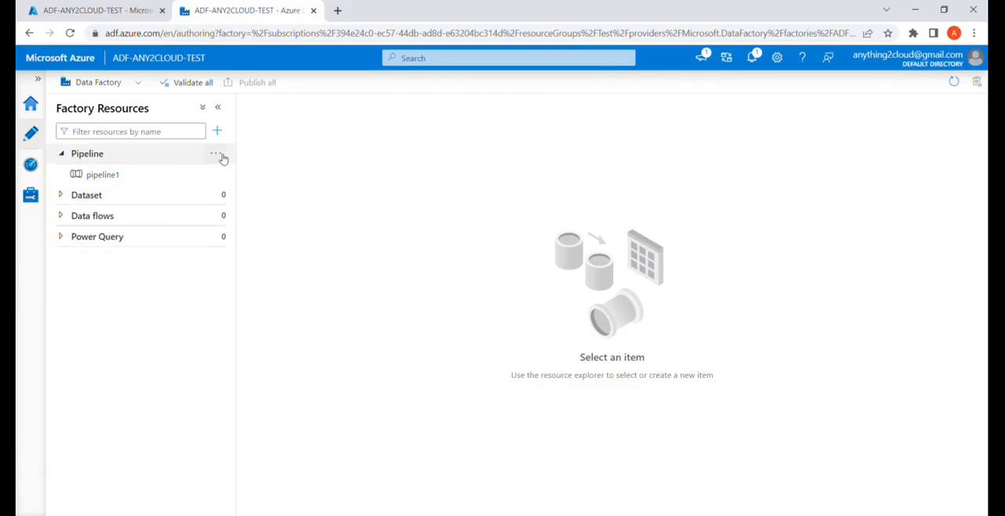
Create a new pipeline in the data factory and collapse the factory resources list.
left_click(222, 156)
left_click(225, 175)
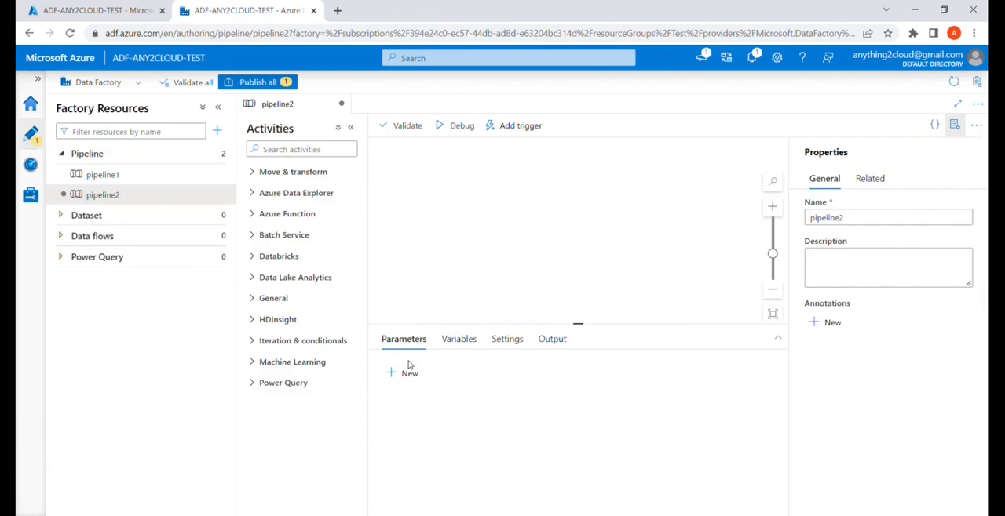
left_click(218, 107)
Add a String pipeline parameter named Input_tables with the default value "TableA, TableB".
left_click(229, 383)
left_click(251, 421)
type("Inpu")
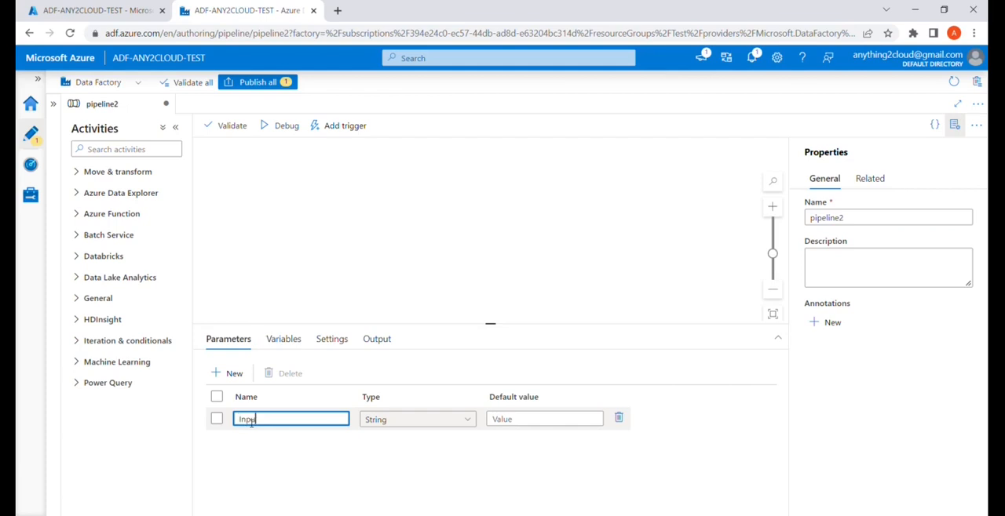
type("t_tables")
left_click(512, 419)
type("TableA, TableB")
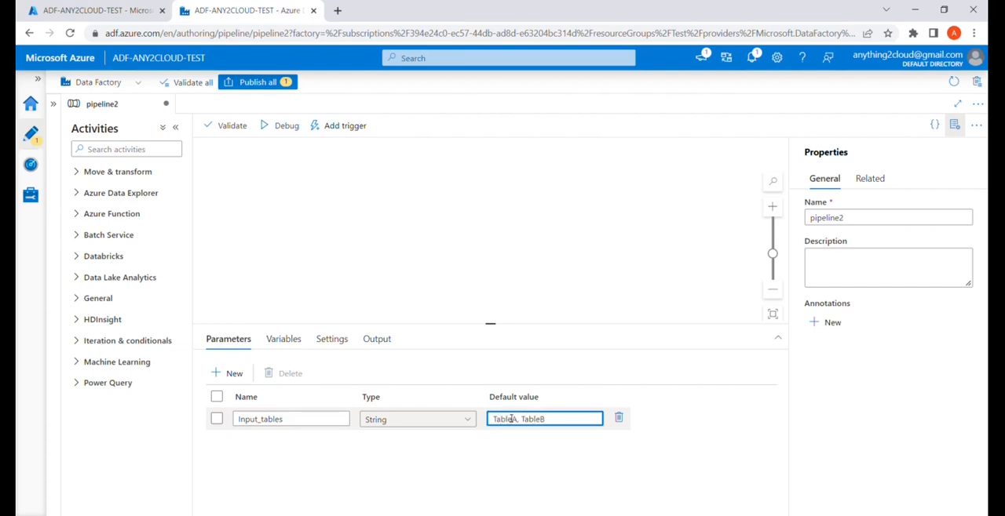
Add a String pipeline variable named var1.
left_click(281, 339)
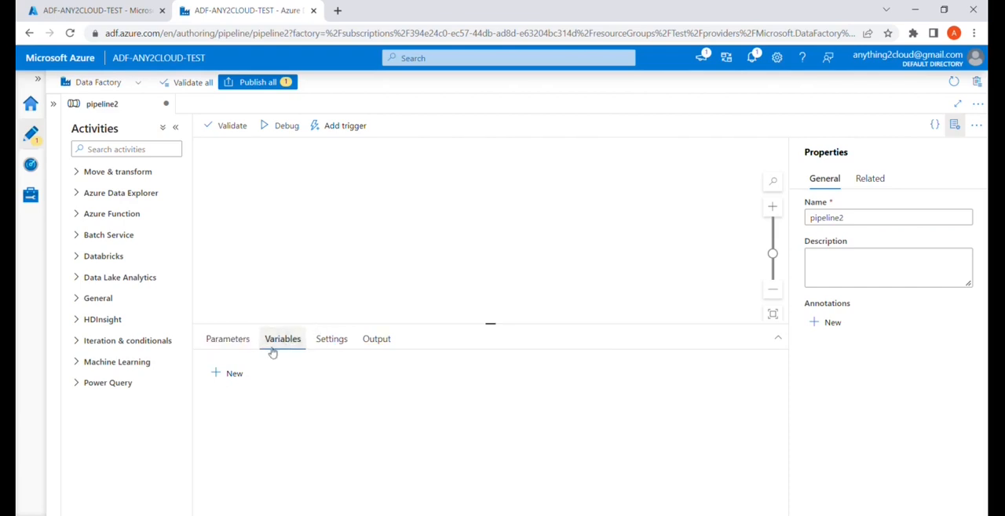
left_click(222, 375)
left_click(256, 419)
type("var1")
Add three more pipeline variables named var2, var3 and var4.
left_click(233, 373)
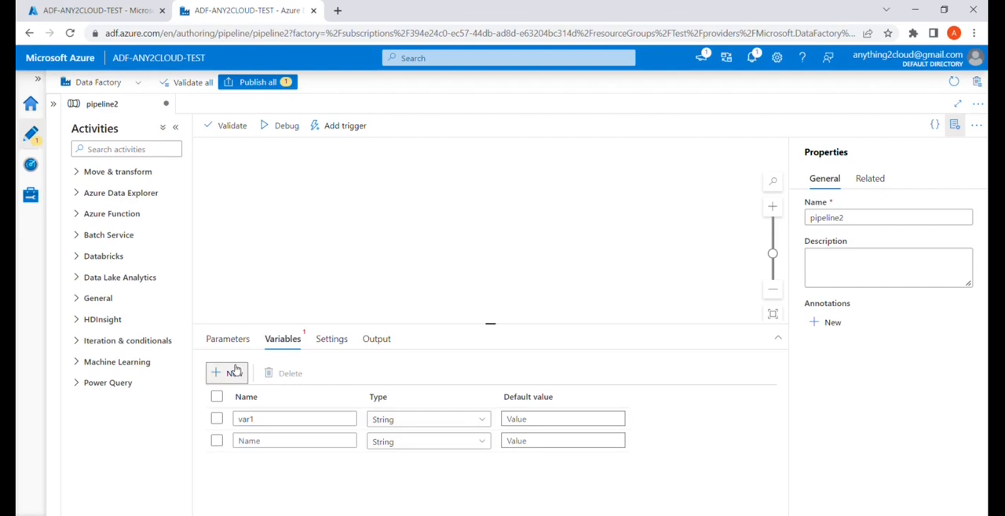
left_click(233, 372)
left_click(233, 372)
left_click(246, 443)
type("va")
left_click(253, 465)
type("var3")
left_click(254, 486)
type("var4")
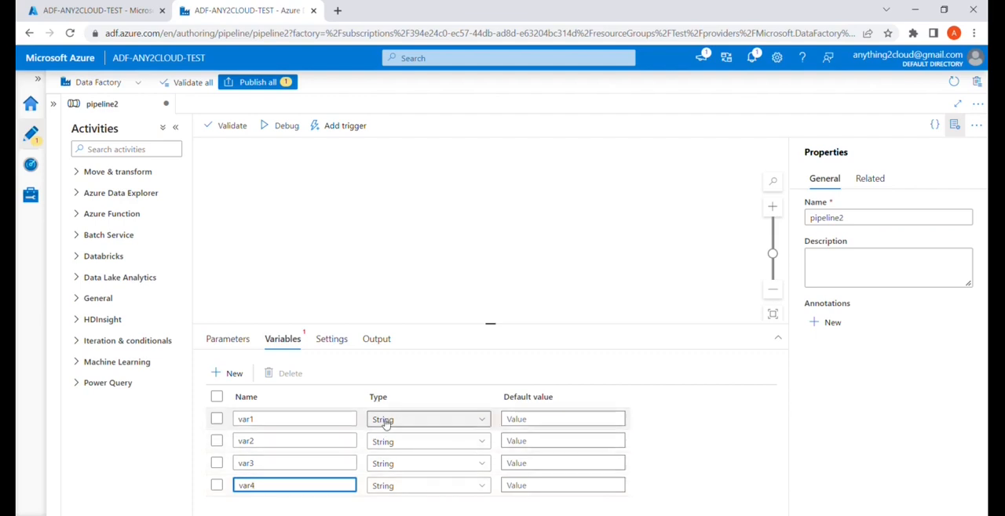
Make var3 and var4 Boolean variables with default values true and false respectively.
left_click(421, 468)
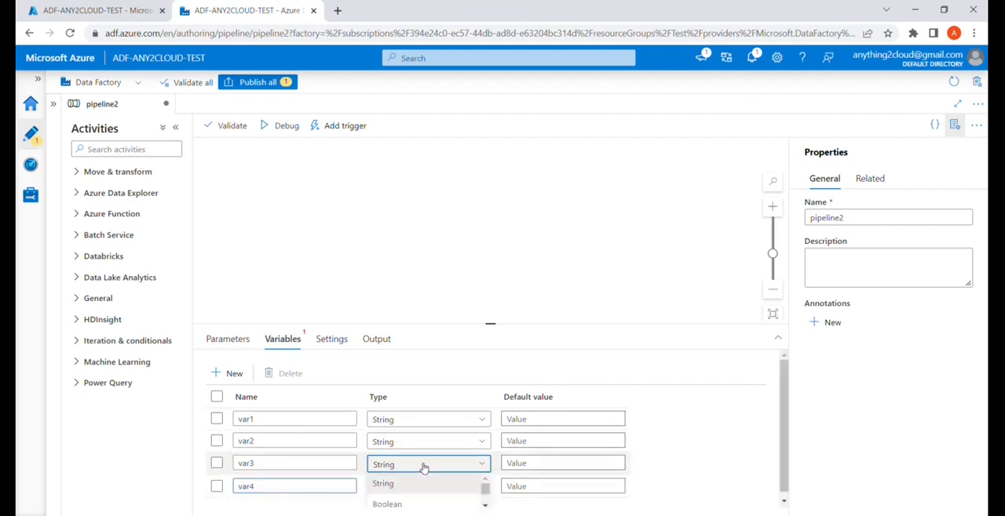
left_click(428, 505)
left_click(469, 492)
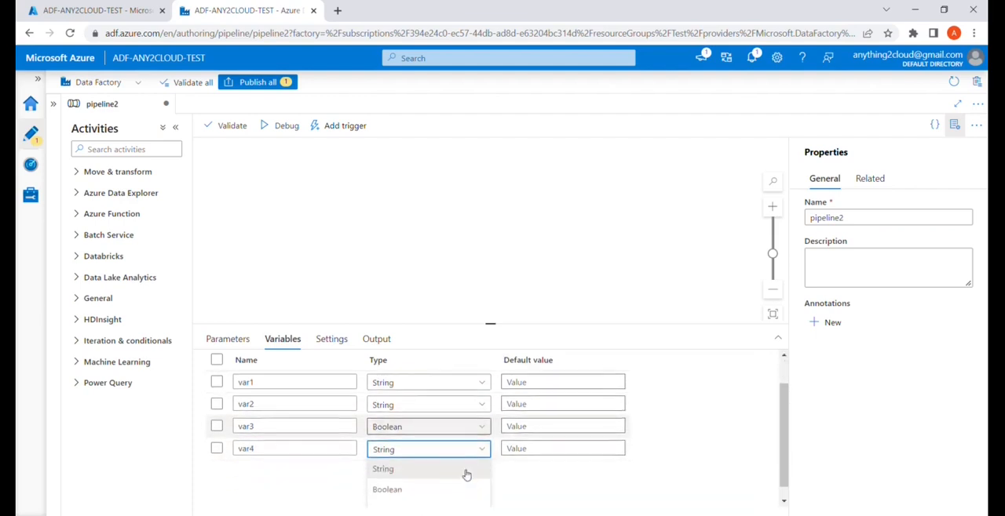
left_click(450, 477)
left_click(510, 464)
type("true")
left_click(511, 486)
type("false")
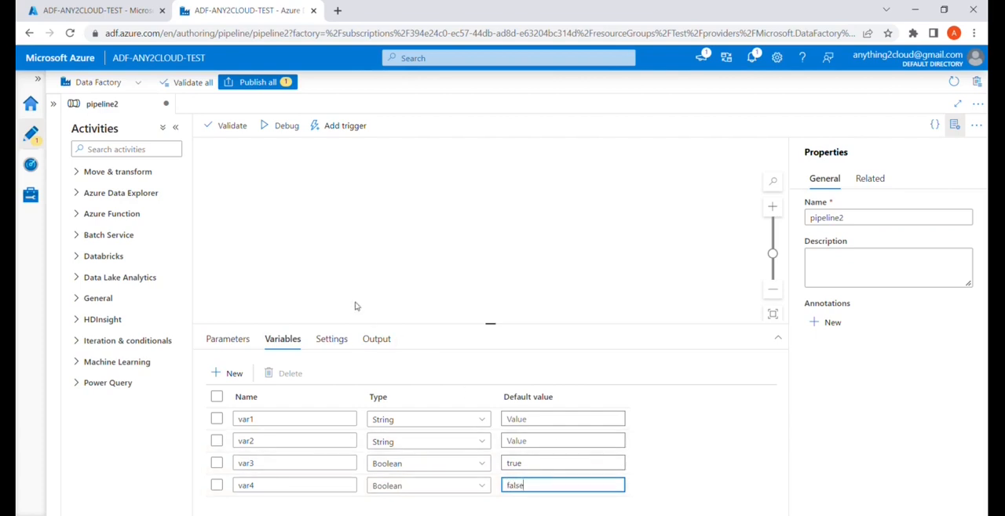
Add a fifth pipeline variable of type String named var5.
left_click(233, 375)
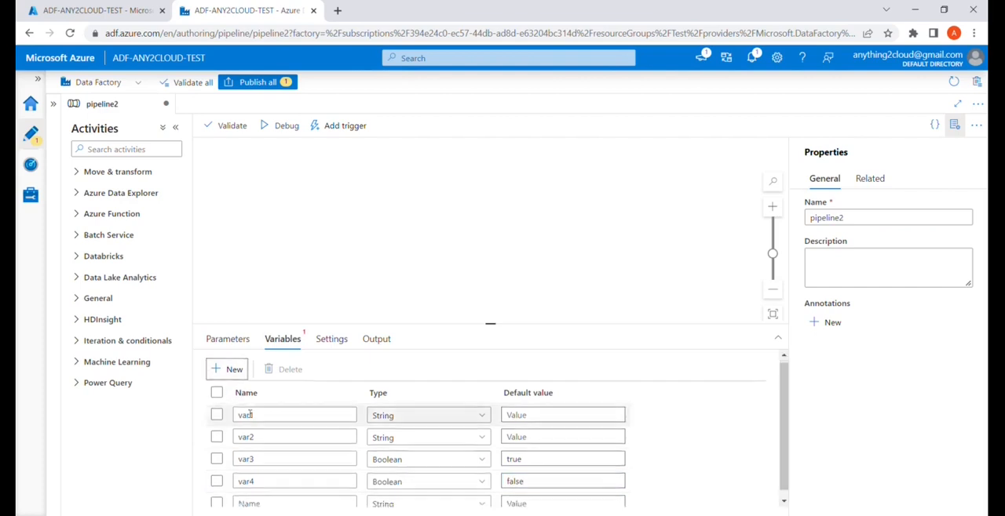
left_click(267, 499)
type("var5")
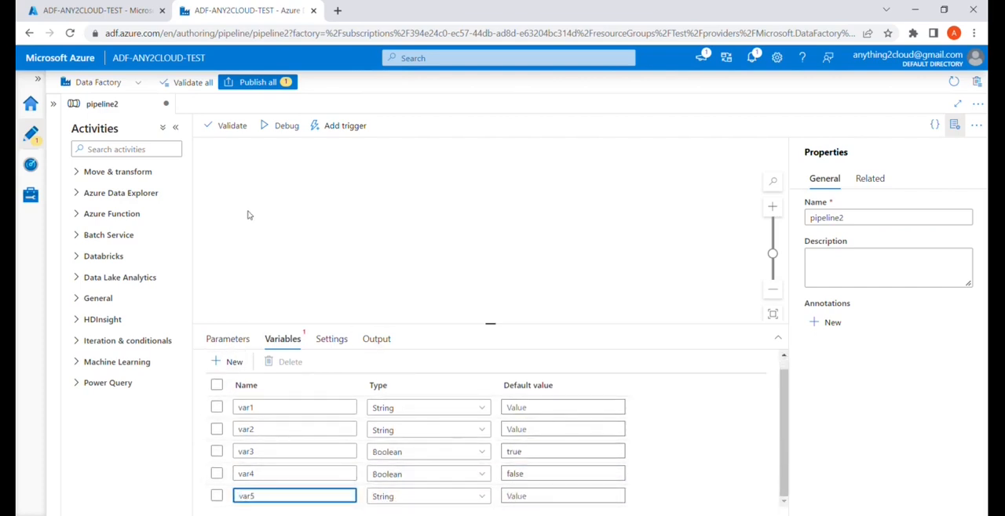
Add a ForEach activity to the pipeline canvas and set it to run sequentially.
left_click(243, 339)
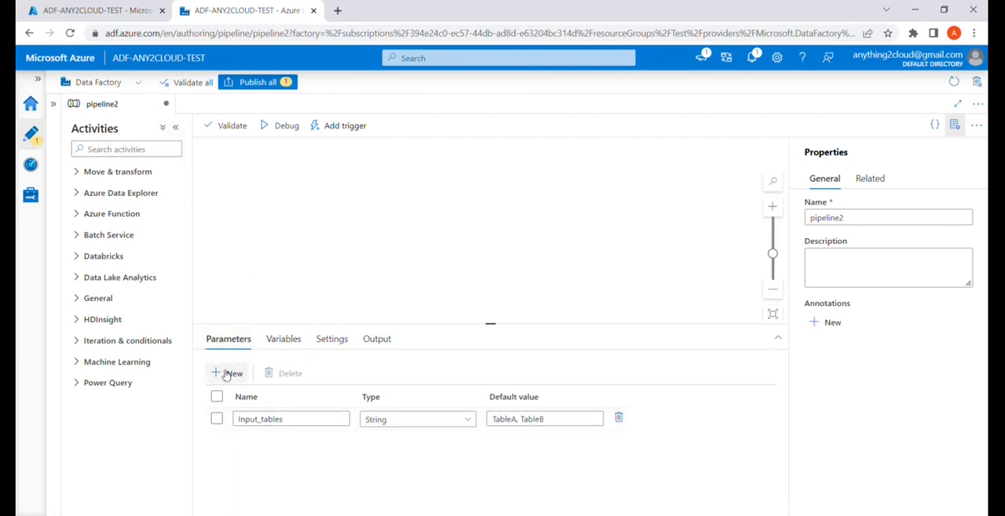
left_click(105, 156)
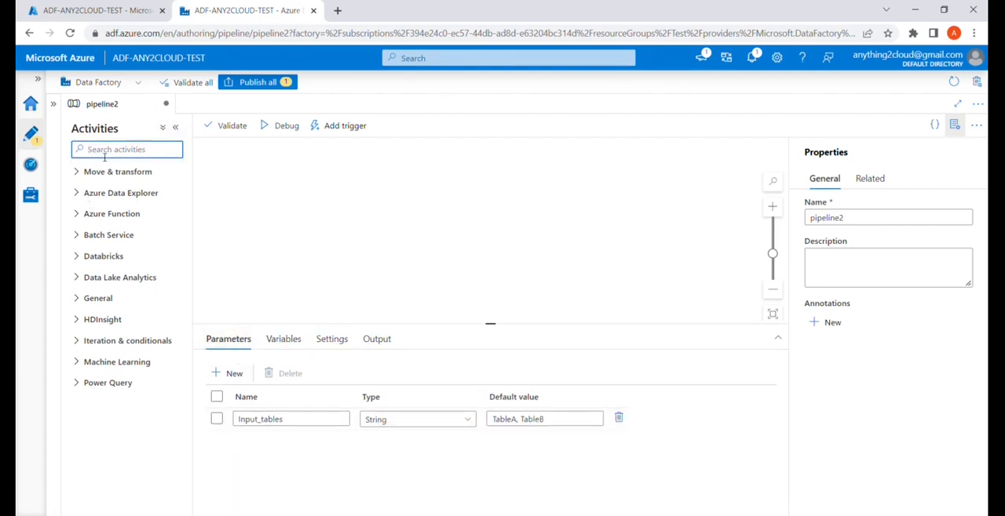
type("fo")
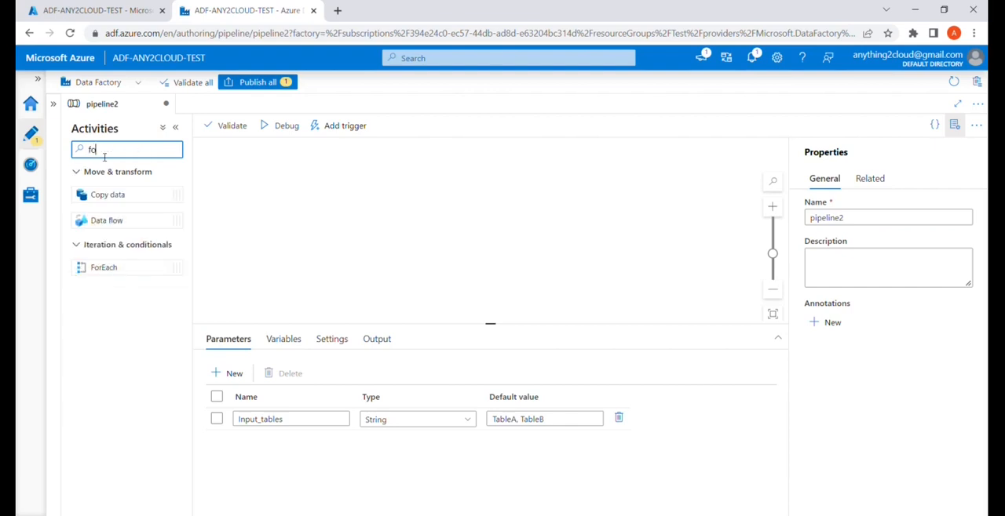
left_click_drag(133, 280, 321, 226)
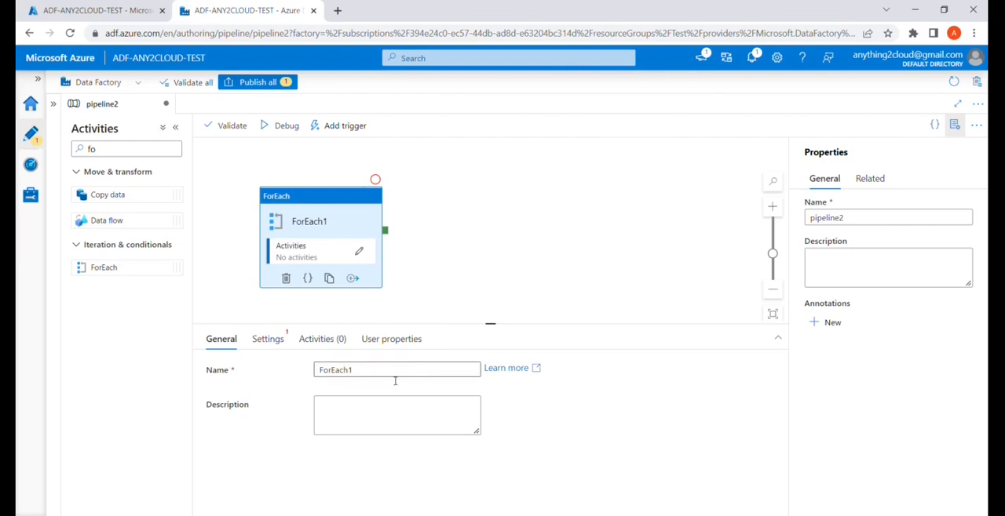
left_click(277, 340)
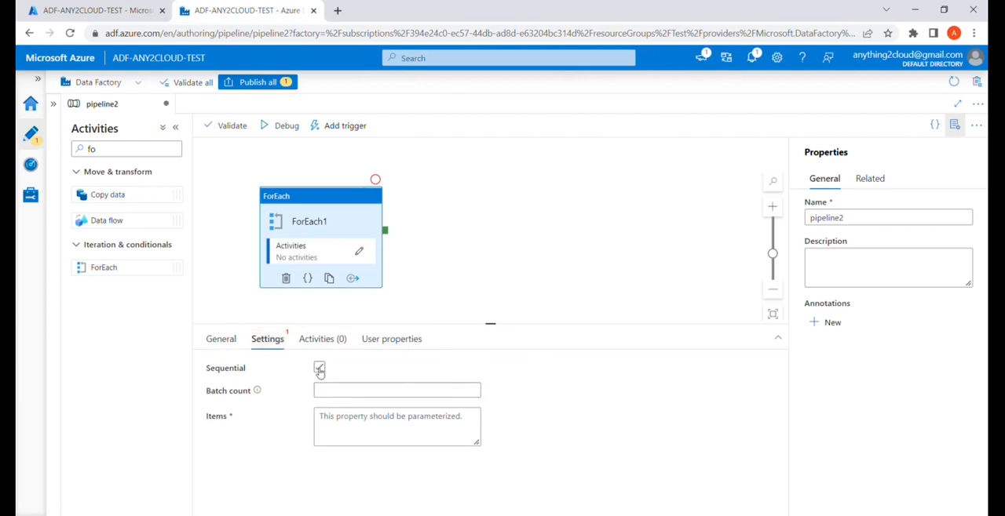
left_click(318, 367)
left_click(350, 405)
left_click(336, 431)
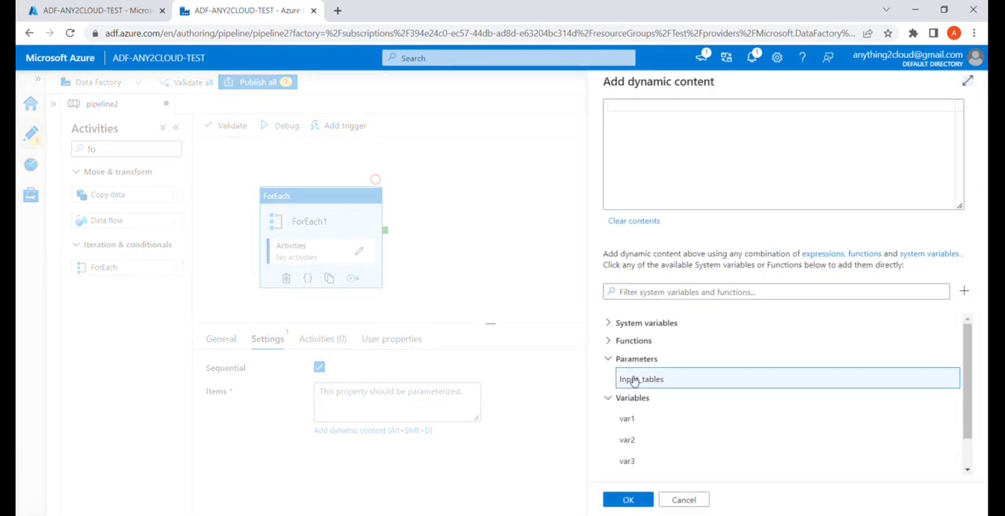
left_click(633, 380)
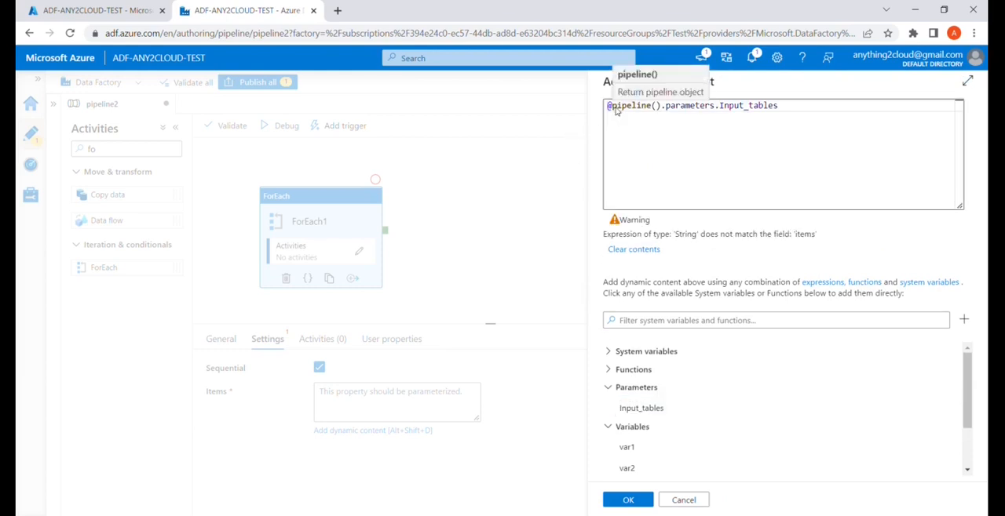
left_click(619, 110)
type("split(")
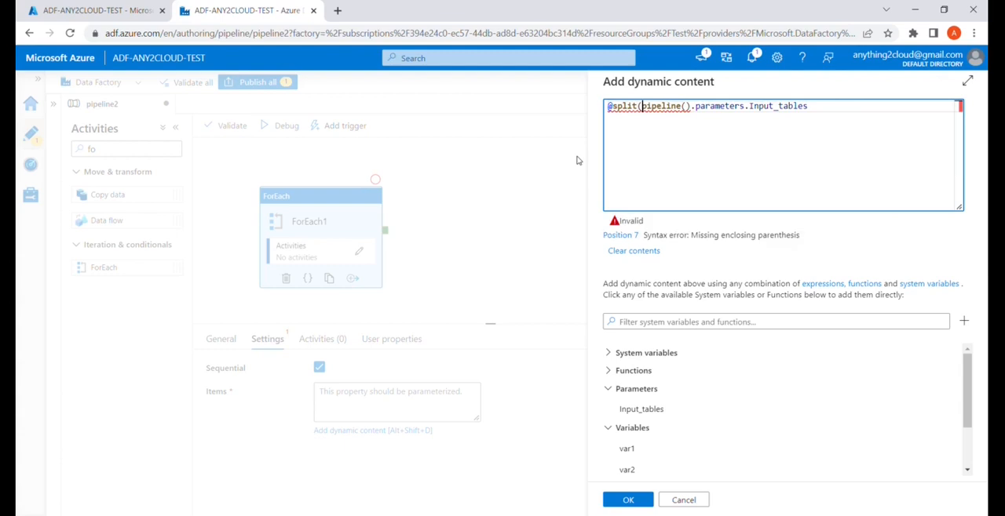
left_click(823, 115)
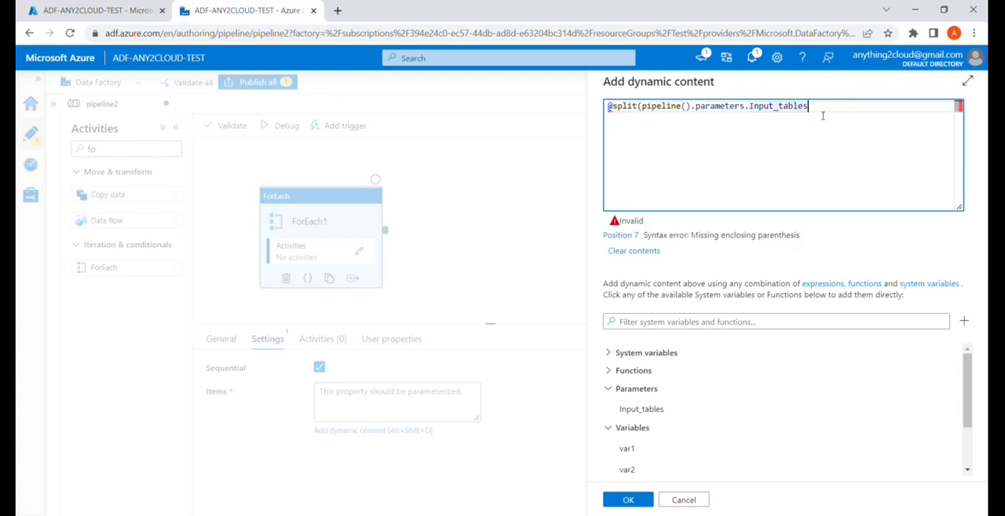
type(",''")
type(",',")
key("Right")
type(")")
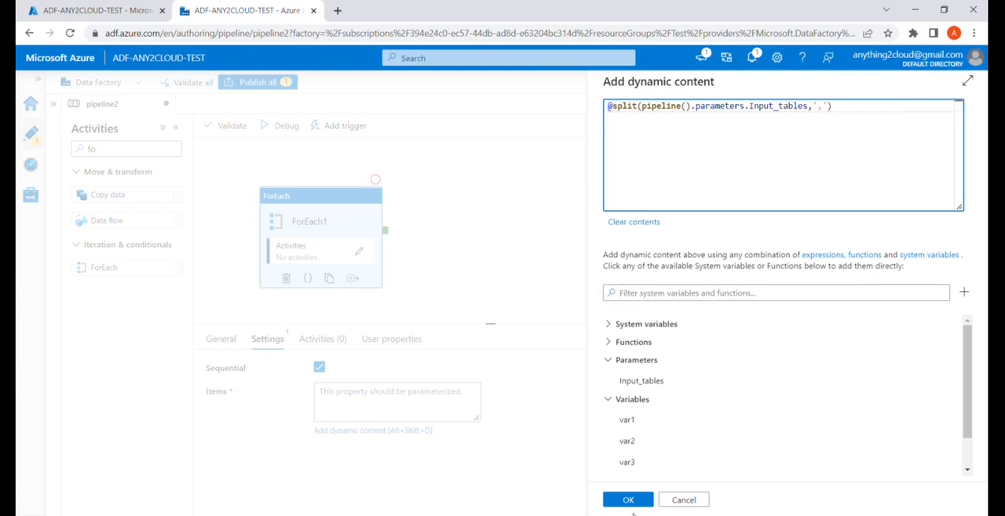
left_click(632, 501)
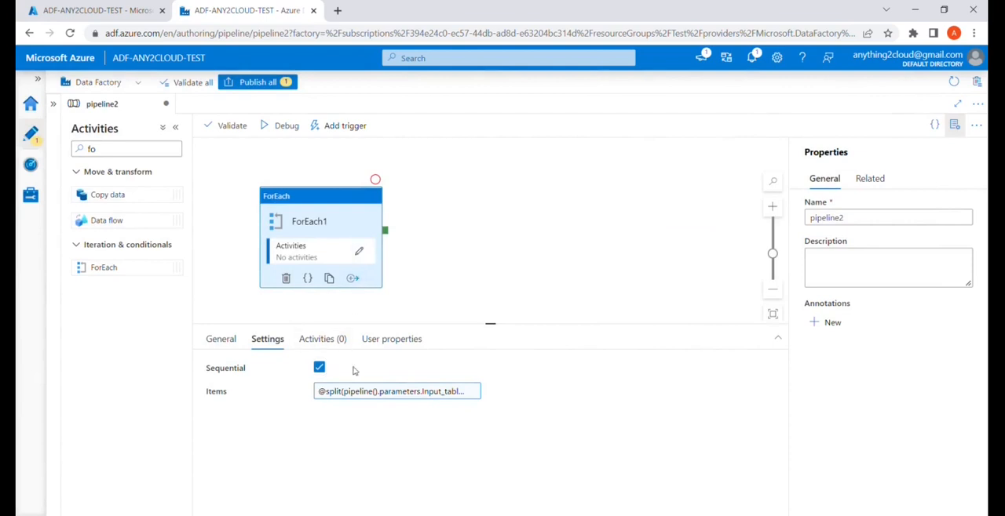
Place three Set variable activities inside the ForEach loop and connect them in sequence from first to third.
left_click(359, 250)
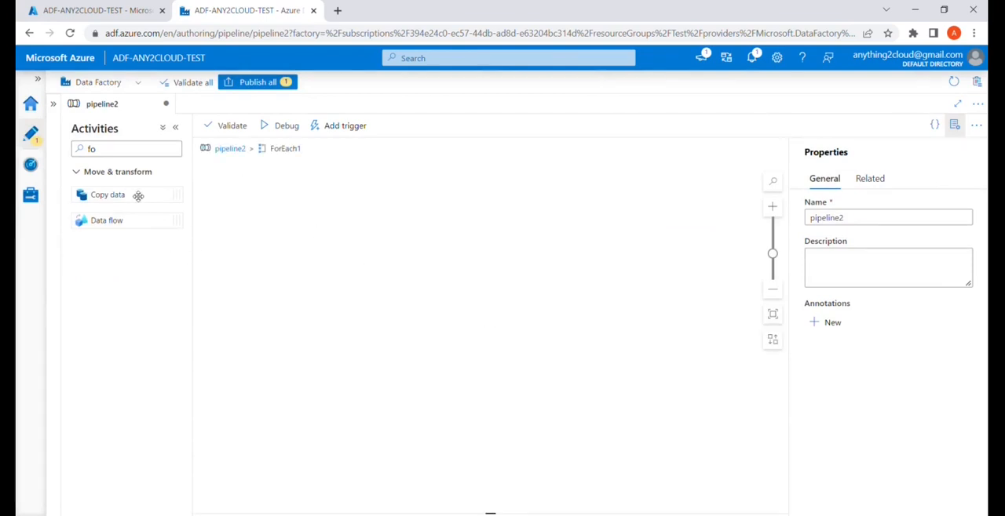
double_click(132, 150)
type("var")
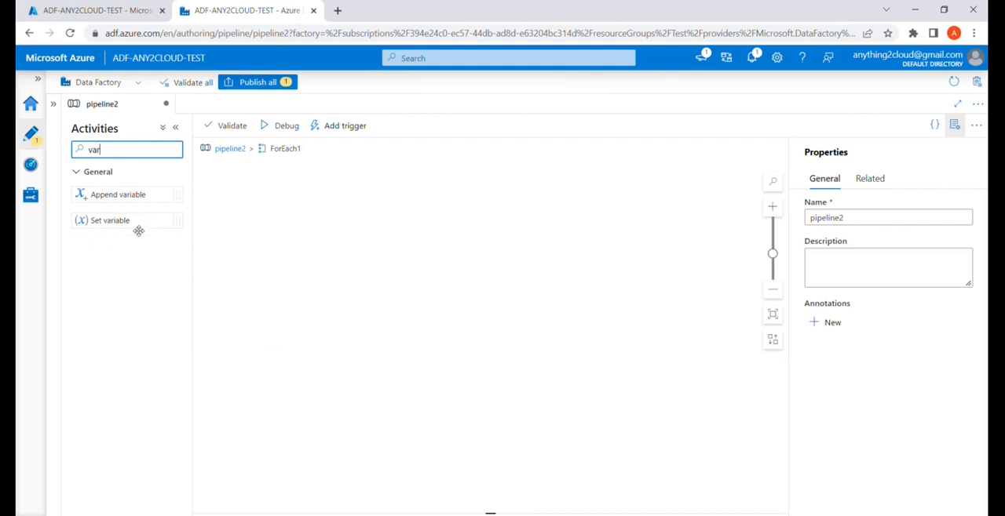
left_click_drag(138, 228, 284, 214)
left_click_drag(138, 225, 471, 214)
left_click_drag(134, 228, 643, 214)
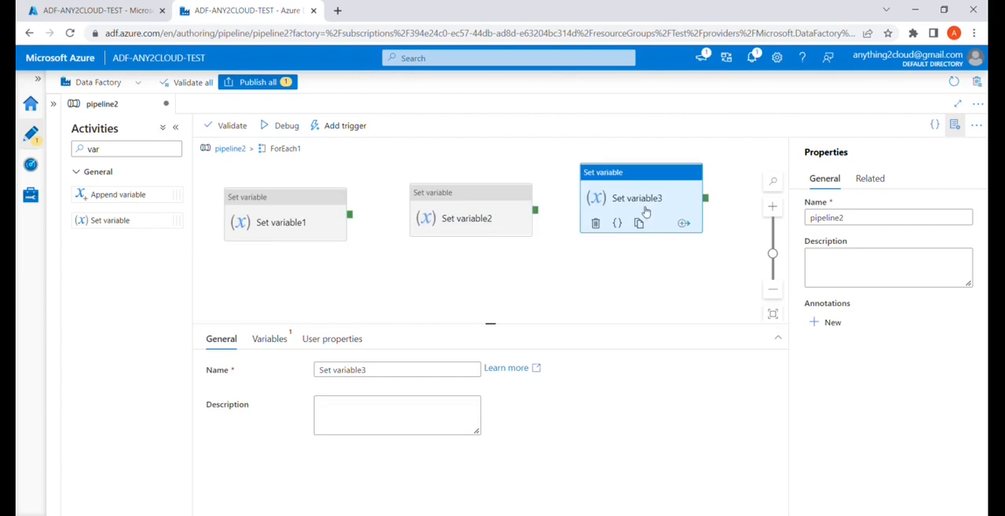
left_click(176, 127)
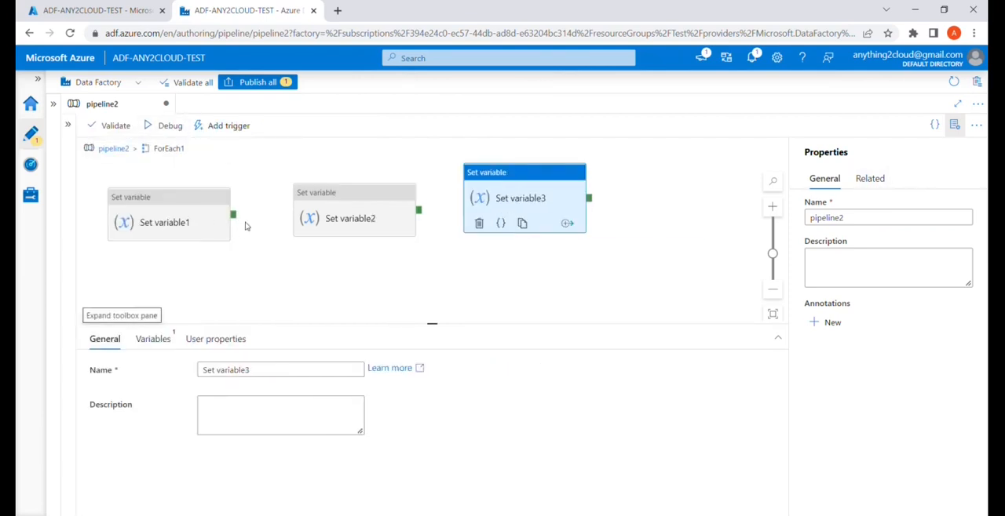
left_click_drag(237, 219, 314, 218)
left_click_drag(419, 211, 481, 212)
Choose var1 as the variable assigned by the first Set variable activity.
left_click(173, 217)
left_click(211, 371)
left_click(152, 340)
left_click(225, 370)
left_click(212, 390)
left_click(217, 418)
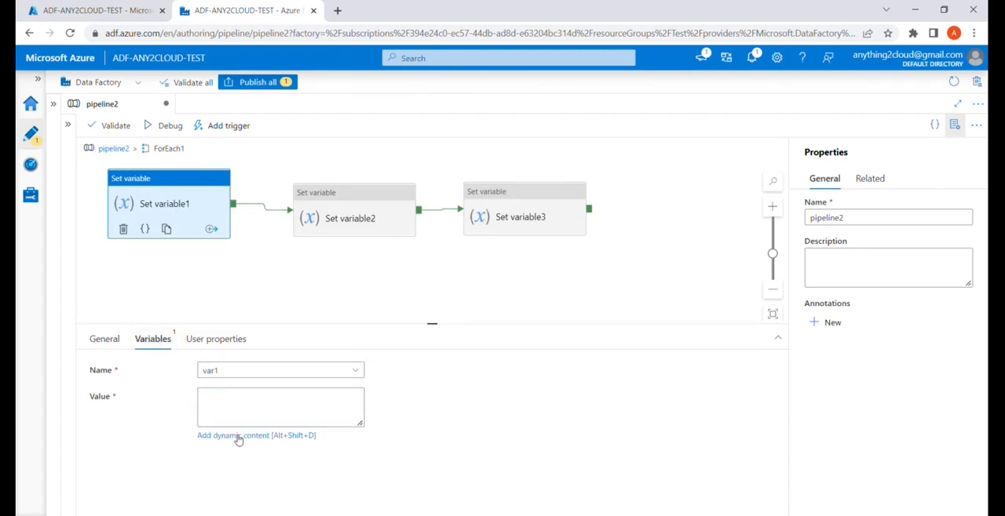
left_click(301, 437)
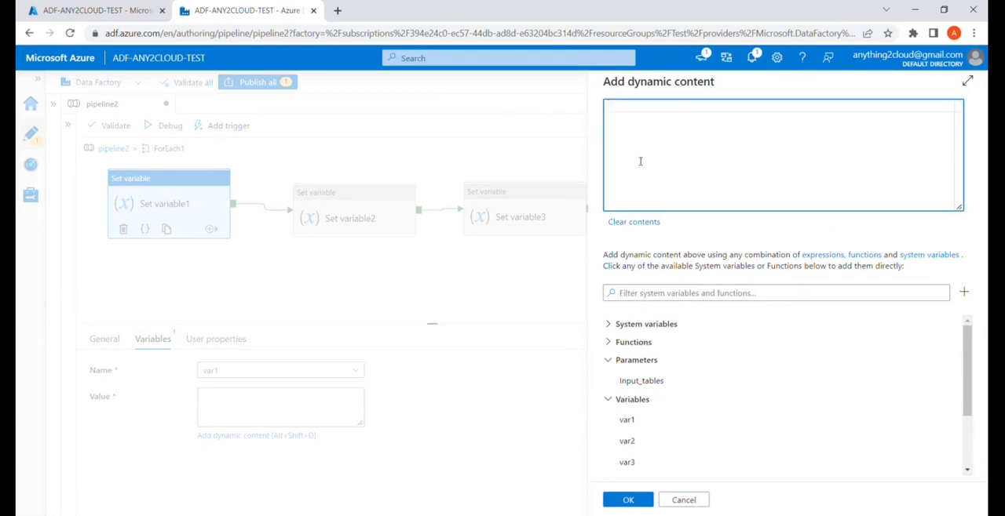
key("ctrl+v")
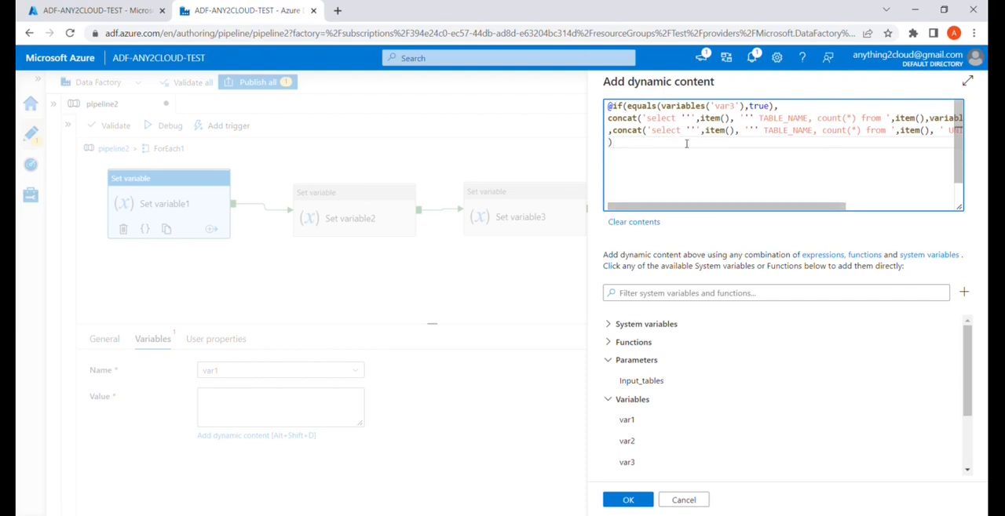
left_click_drag(748, 209, 891, 209)
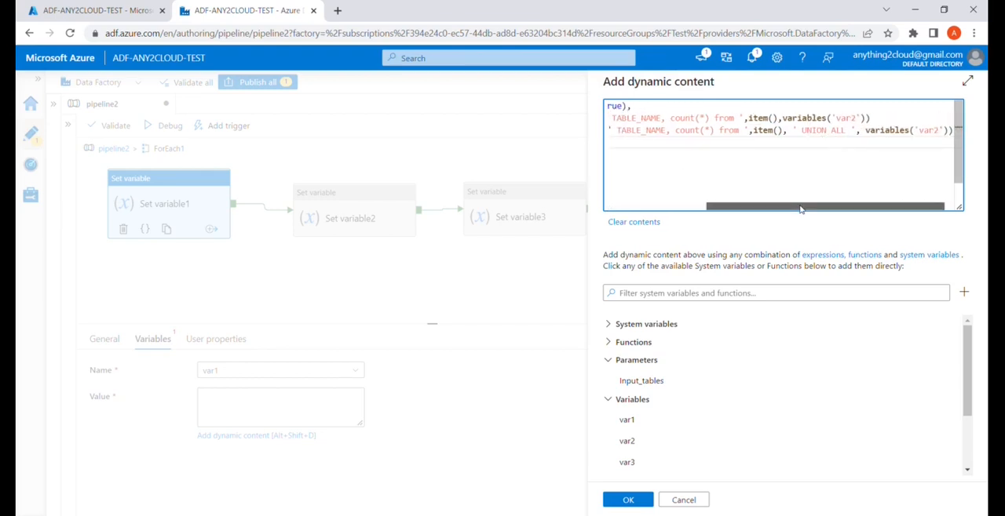
left_click_drag(801, 210, 698, 211)
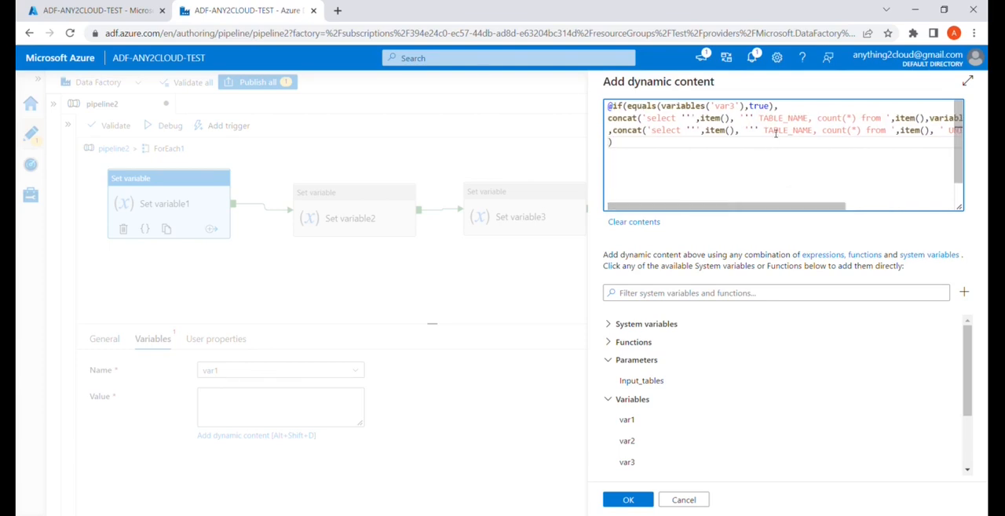
left_click(628, 500)
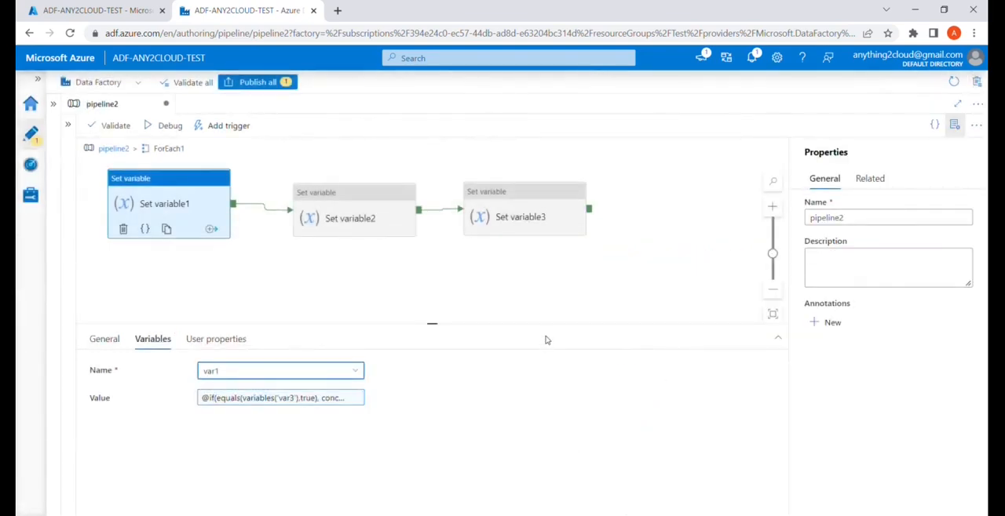
left_click(333, 226)
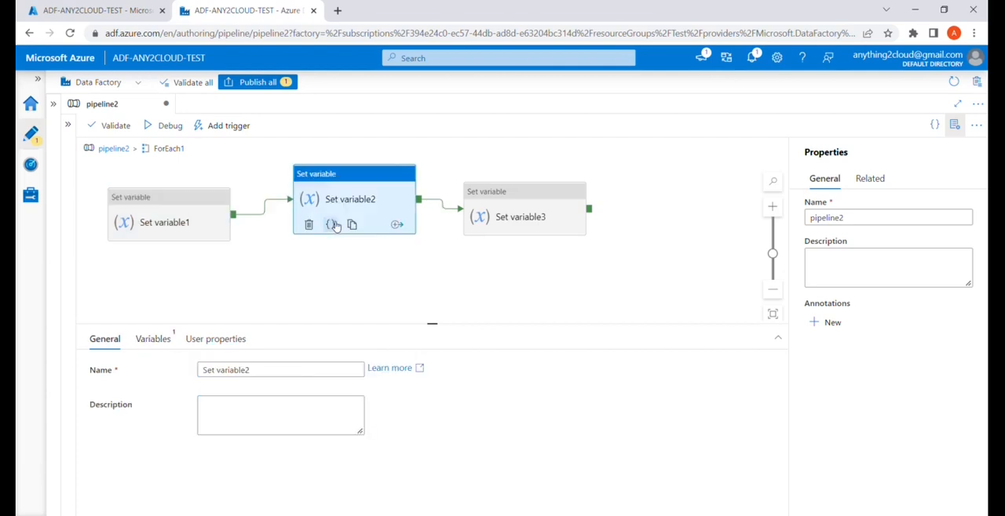
left_click(159, 340)
left_click(246, 377)
left_click(237, 409)
left_click(234, 415)
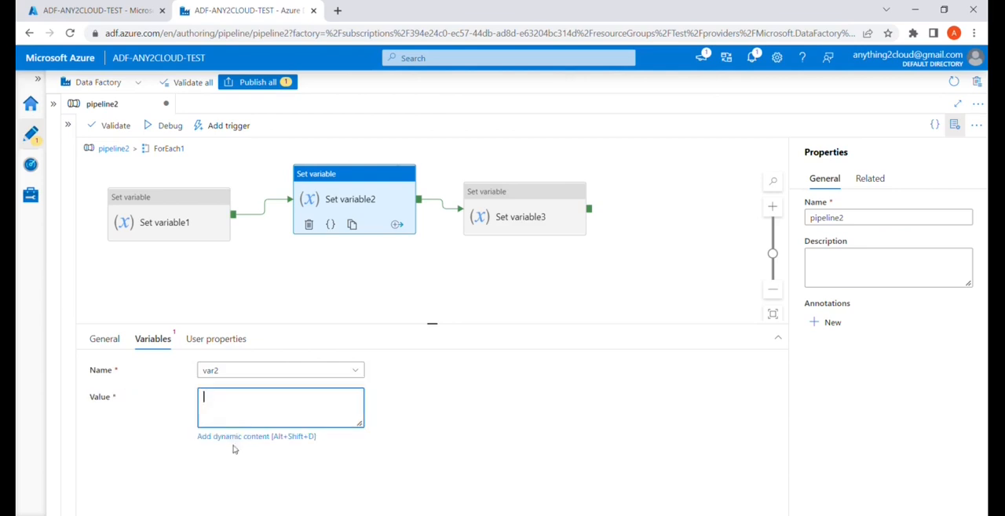
left_click(233, 438)
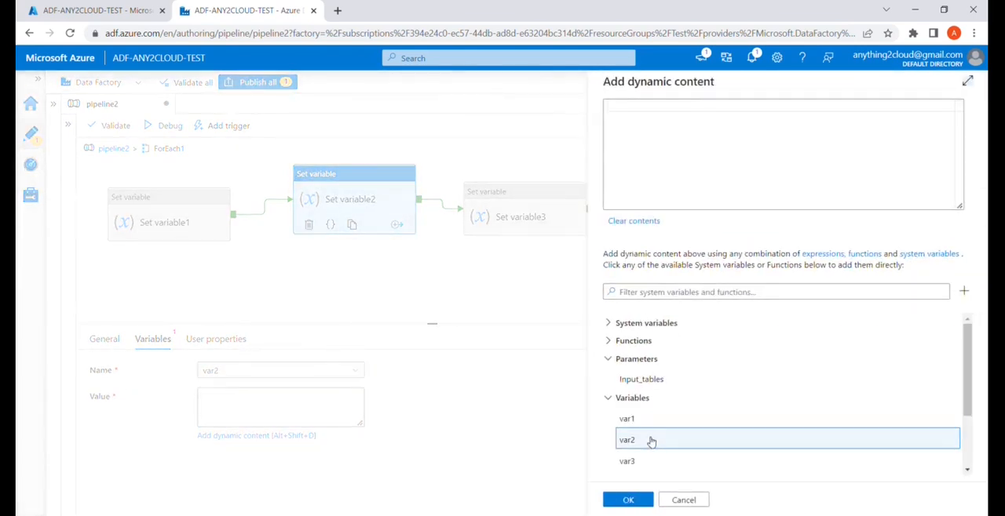
left_click(640, 421)
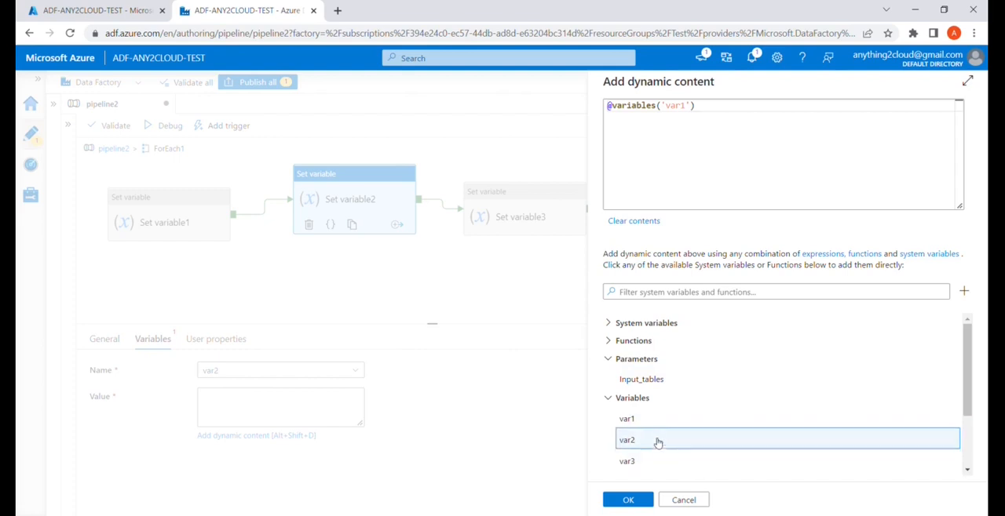
left_click(632, 500)
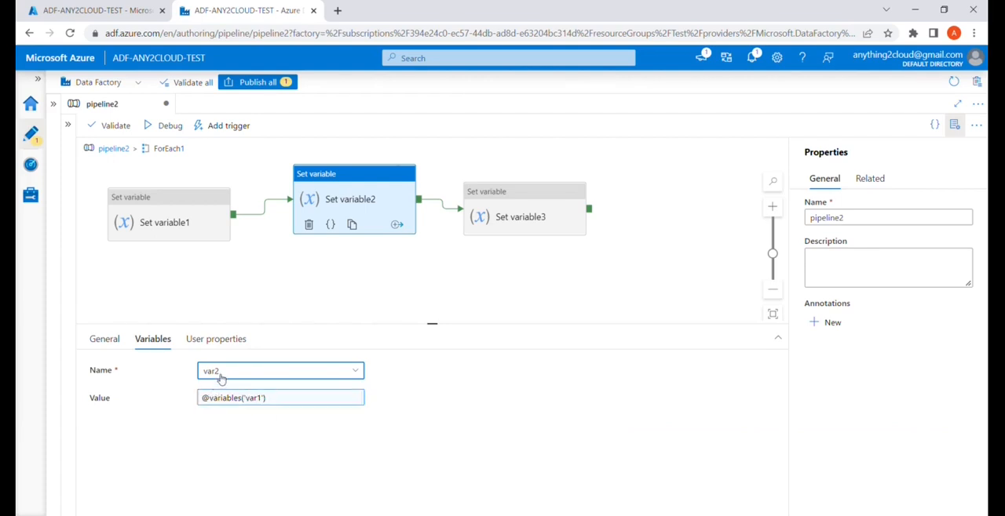
left_click(524, 220)
left_click(160, 344)
left_click(216, 371)
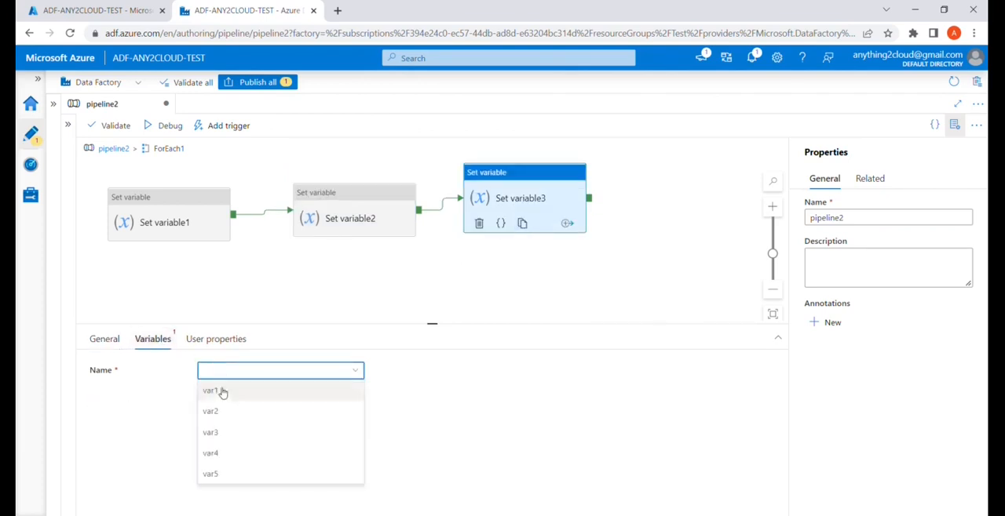
left_click(219, 434)
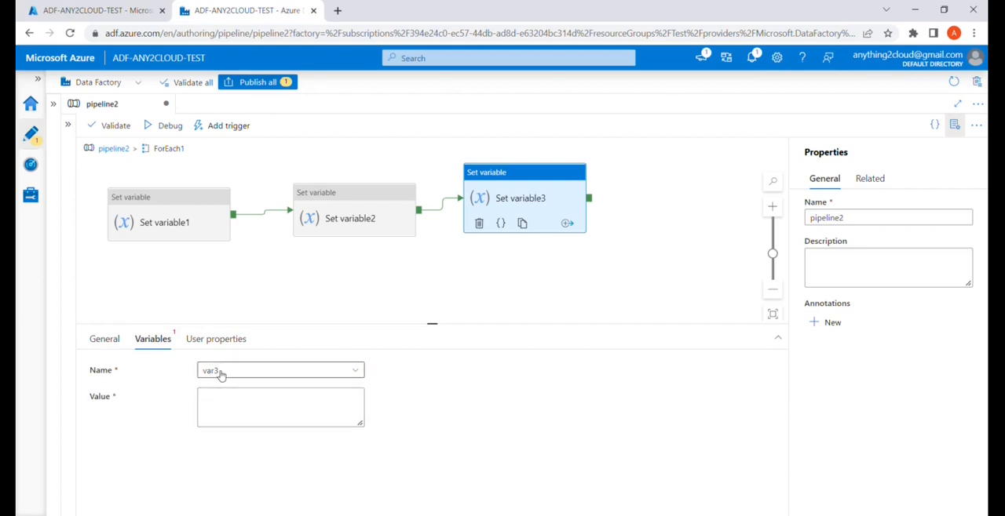
left_click(221, 416)
left_click(224, 435)
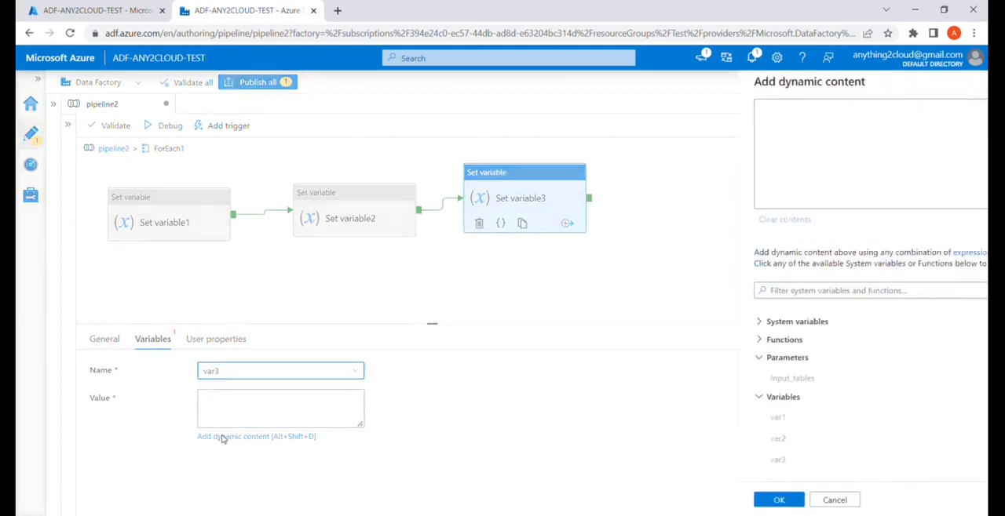
scroll(652, 467, "down", 2)
left_click(626, 397)
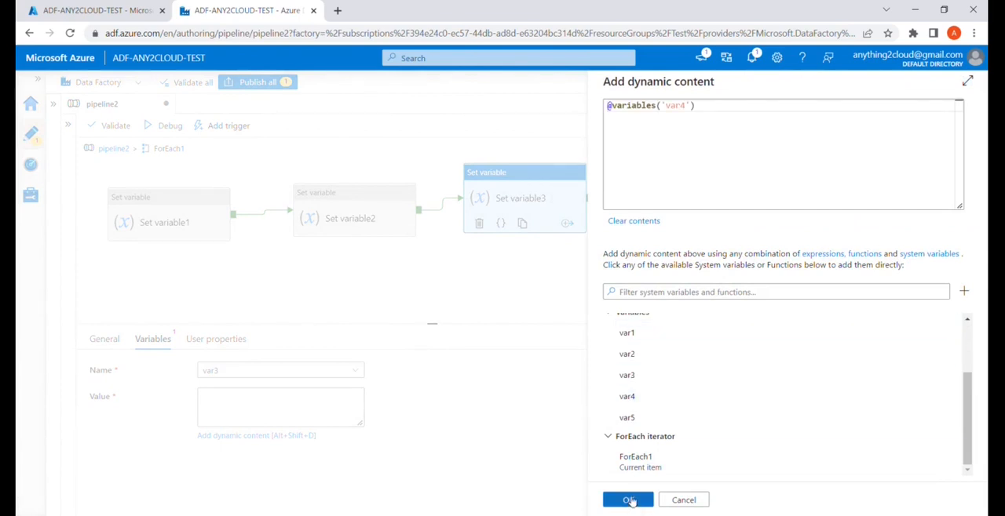
left_click(629, 500)
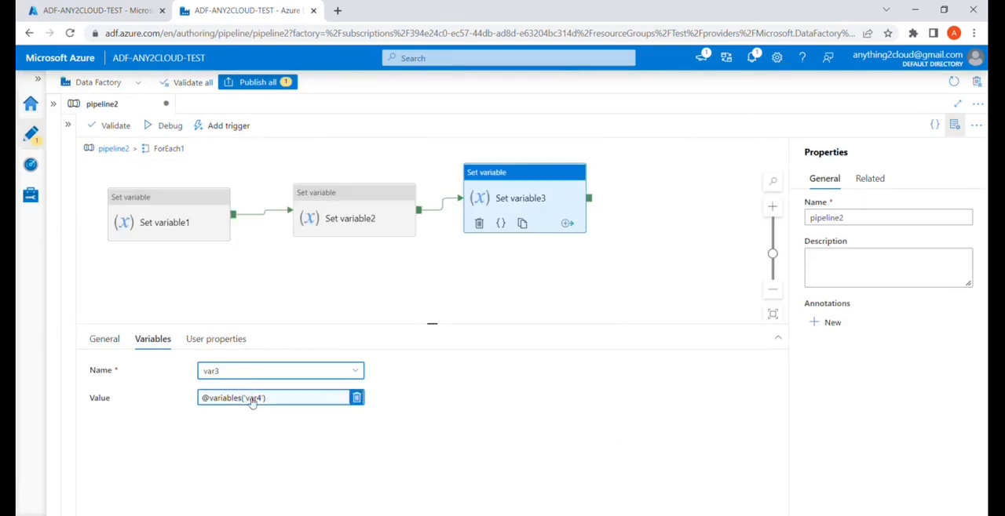
Review the first and third Set variable activities' assignments and both concat branches of the conditional expression for var1.
left_click(189, 226)
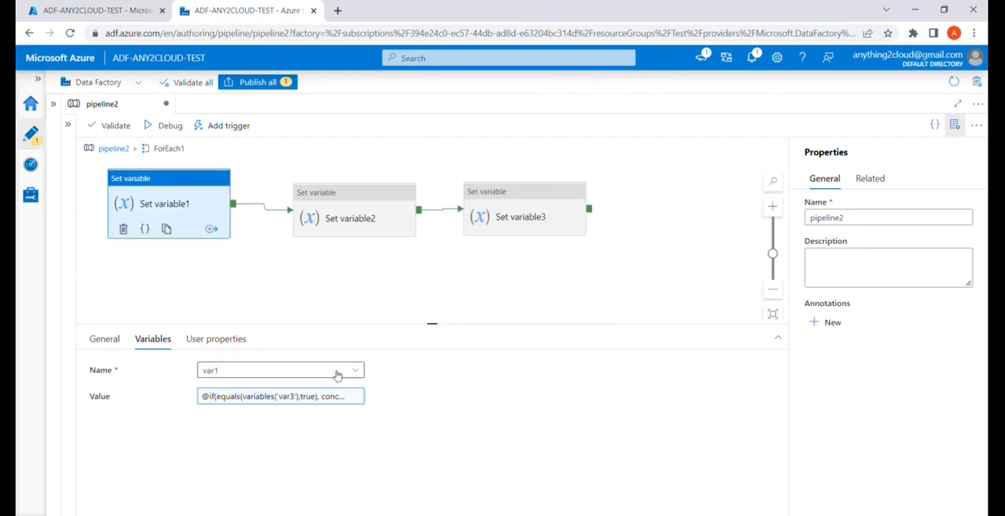
left_click(480, 218)
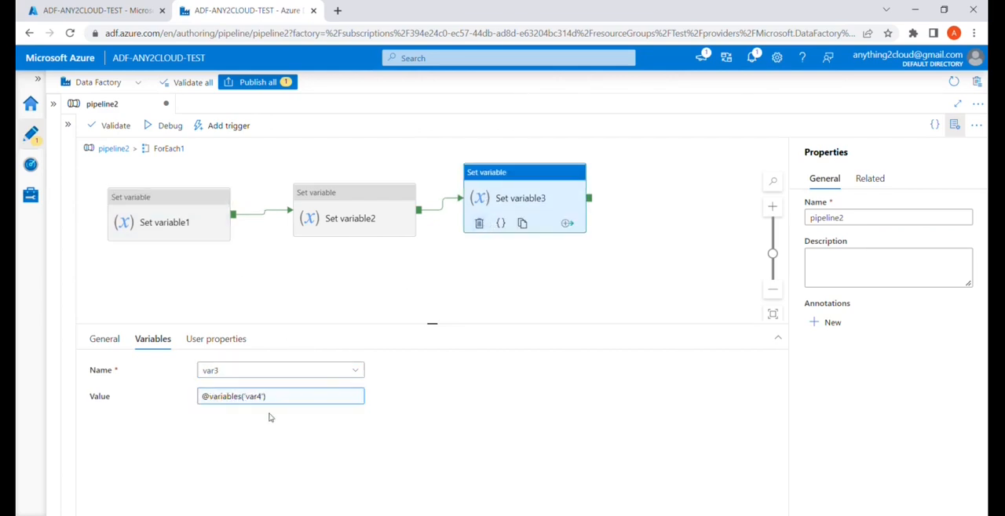
left_click(188, 235)
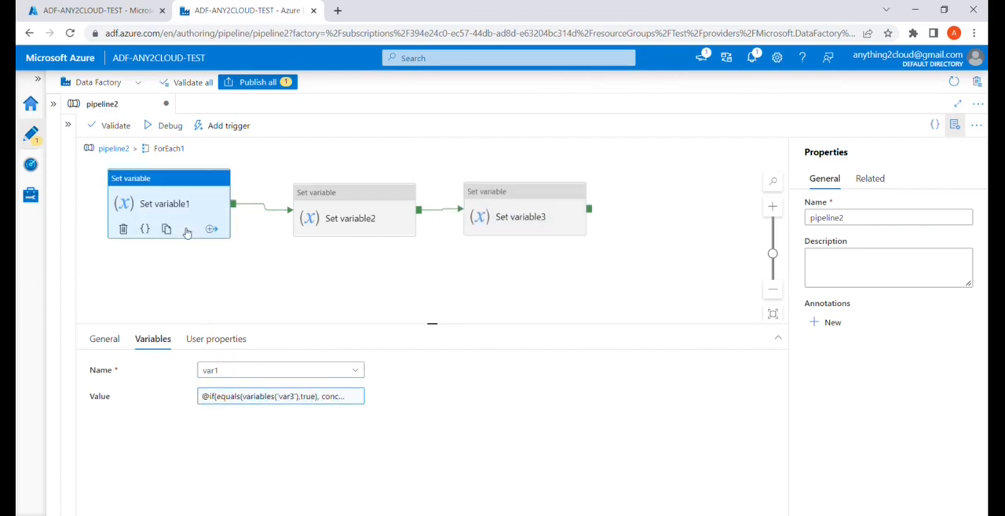
left_click(243, 401)
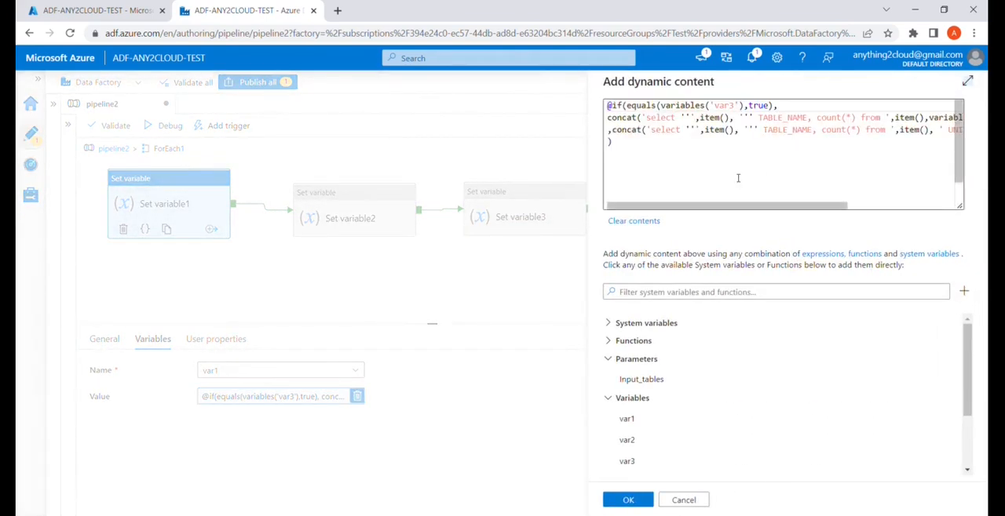
scroll(683, 193, "right", 5)
scroll(816, 117, "left", 5)
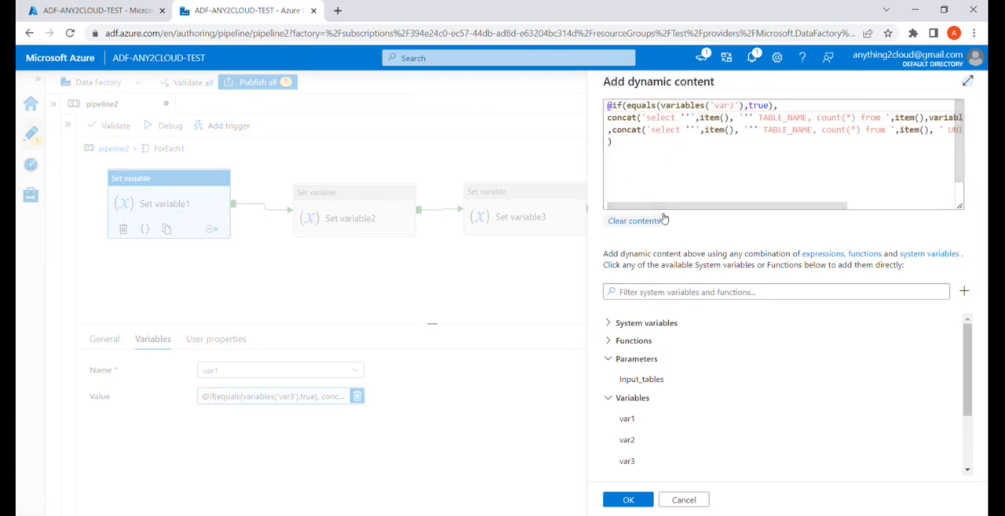
scroll(875, 147, "right", 5)
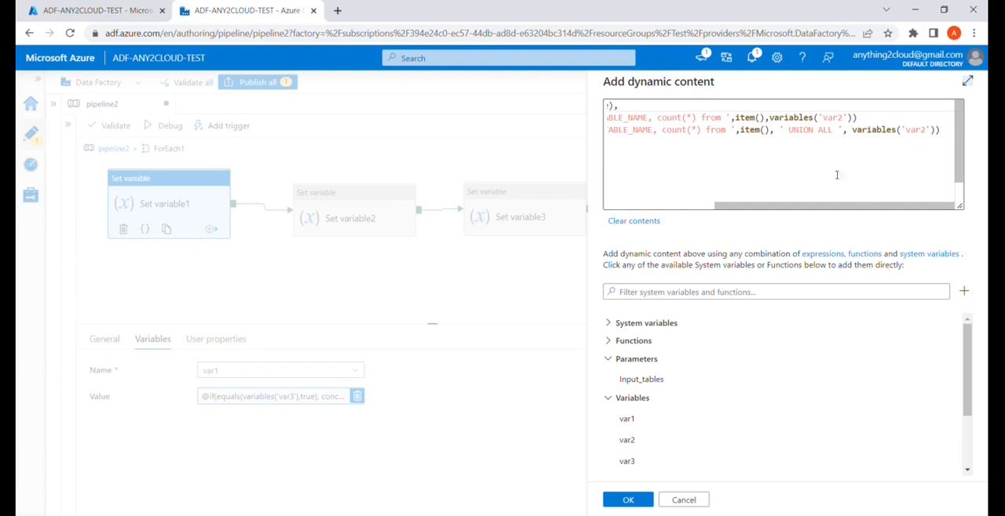
scroll(800, 159, "left", 5)
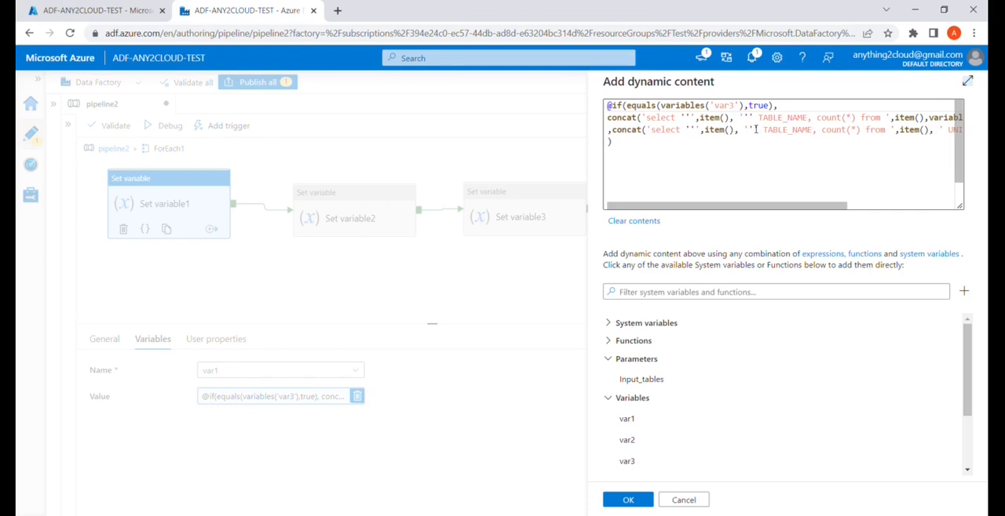
left_click(629, 500)
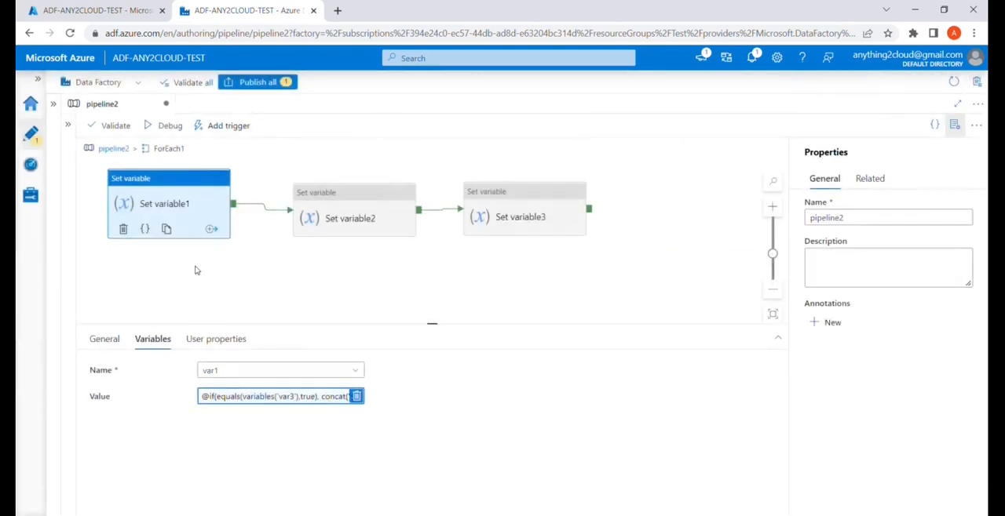
Return to the top level of pipeline2, add a Set variable activity, and connect the ForEach activity to it.
left_click(126, 148)
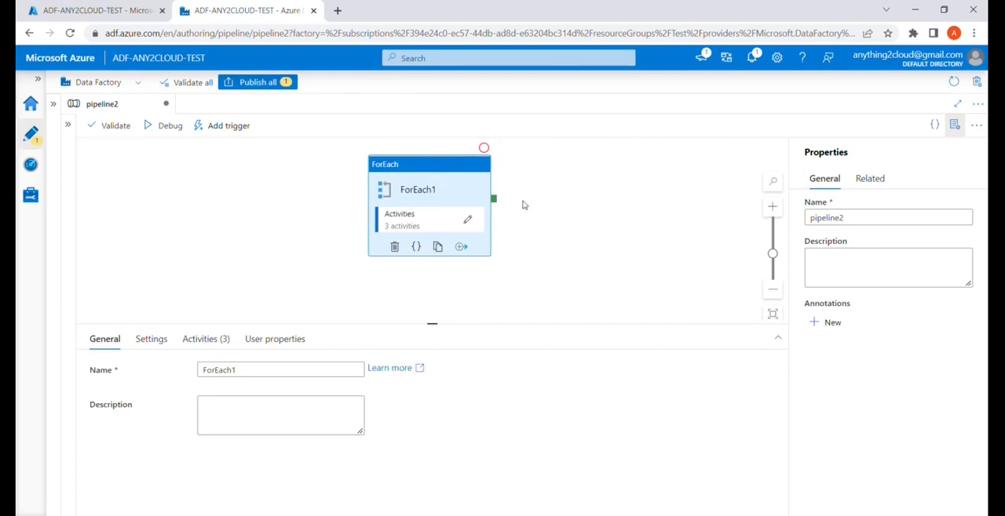
left_click(67, 125)
left_click_drag(134, 226, 707, 226)
left_click(175, 126)
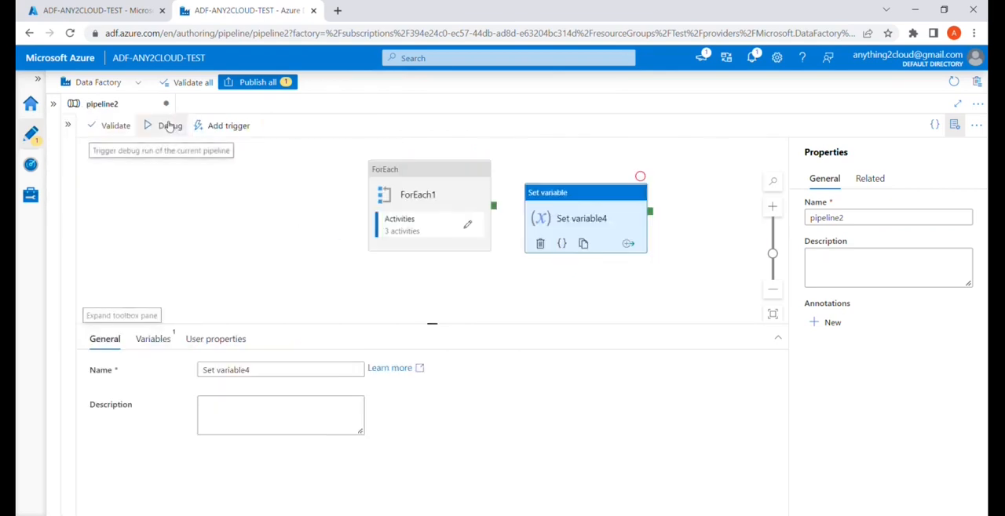
left_click_drag(497, 210, 630, 230)
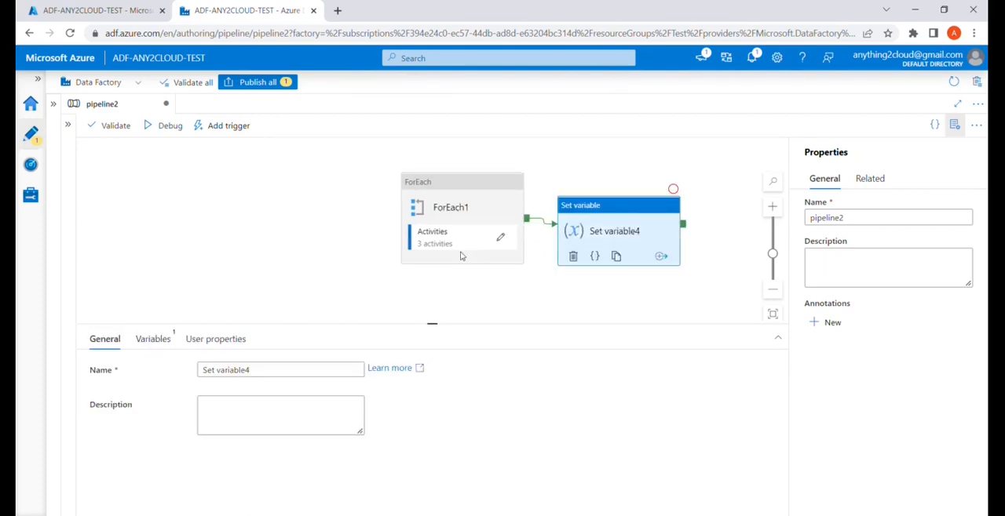
left_click(157, 340)
left_click(304, 375)
left_click(267, 470)
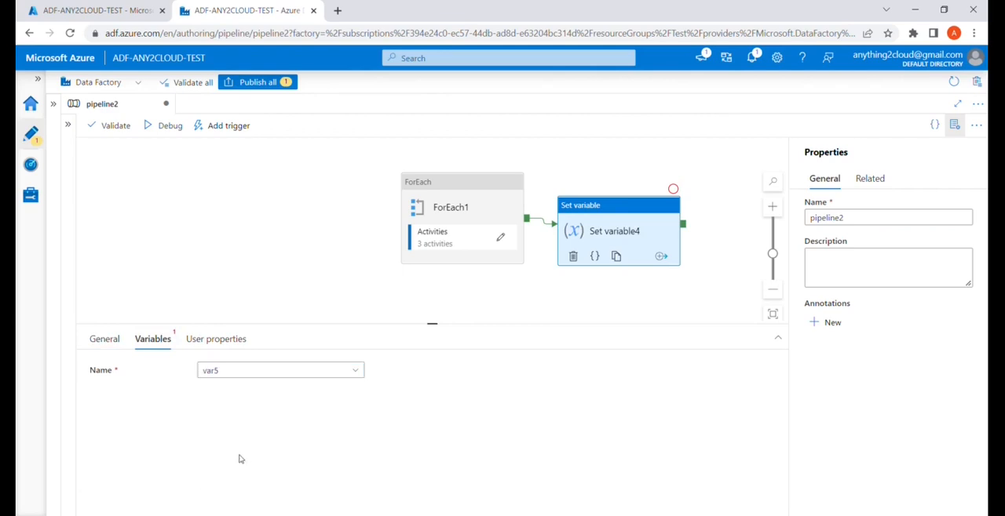
left_click(225, 409)
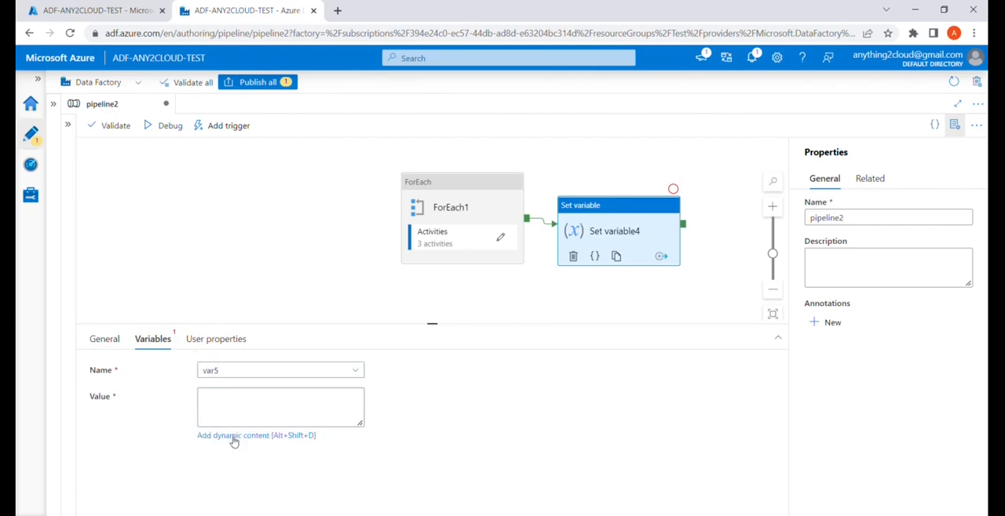
left_click(234, 440)
left_click(652, 422)
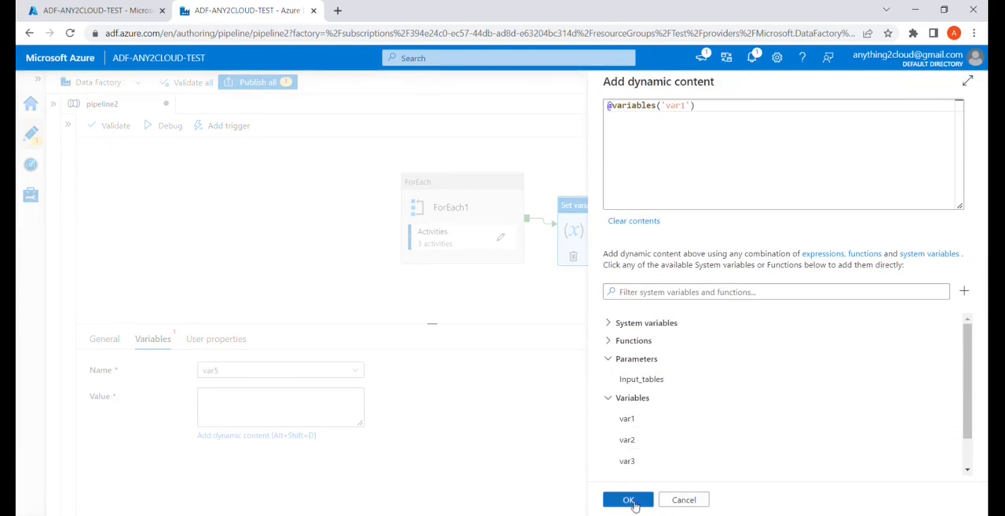
left_click(629, 502)
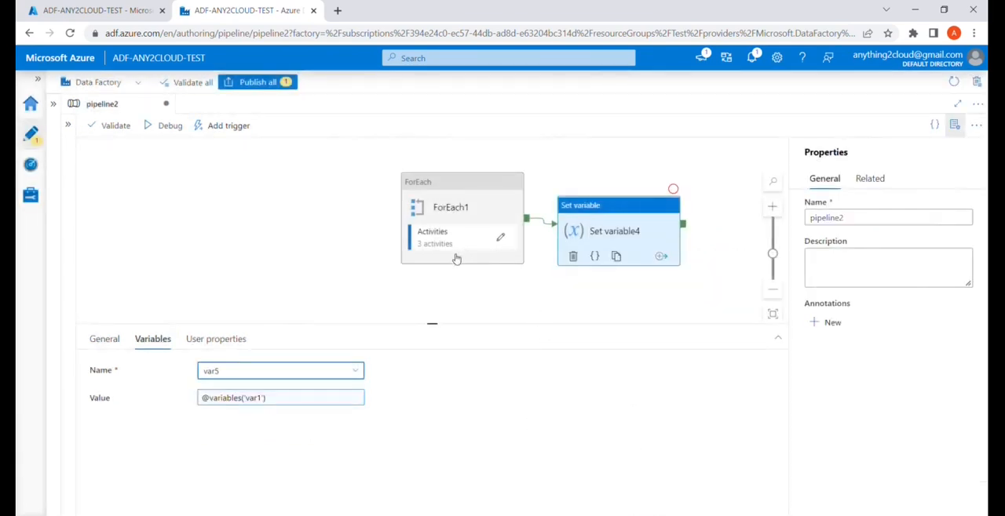
Start a debug run of the pipeline with Input_tables as TableA, TableB and refresh the run output.
left_click(318, 252)
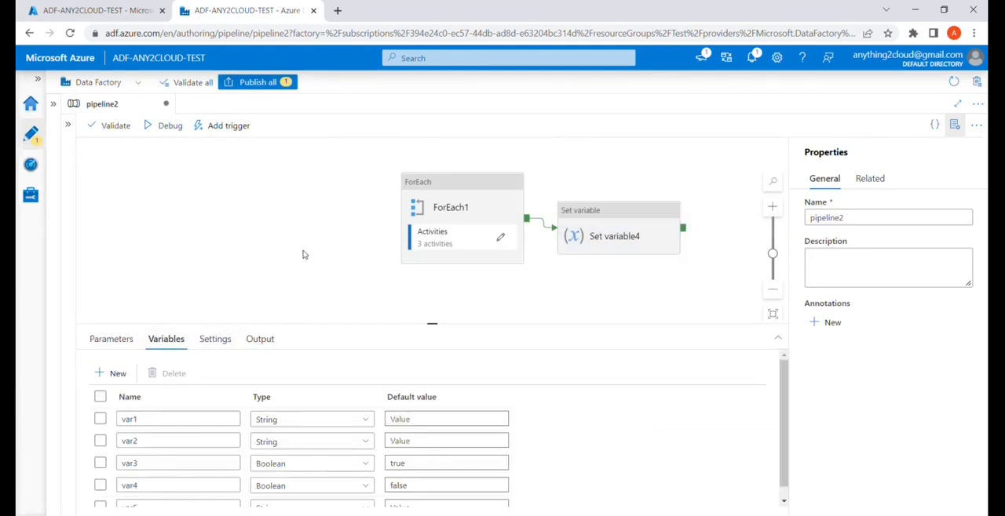
left_click(165, 129)
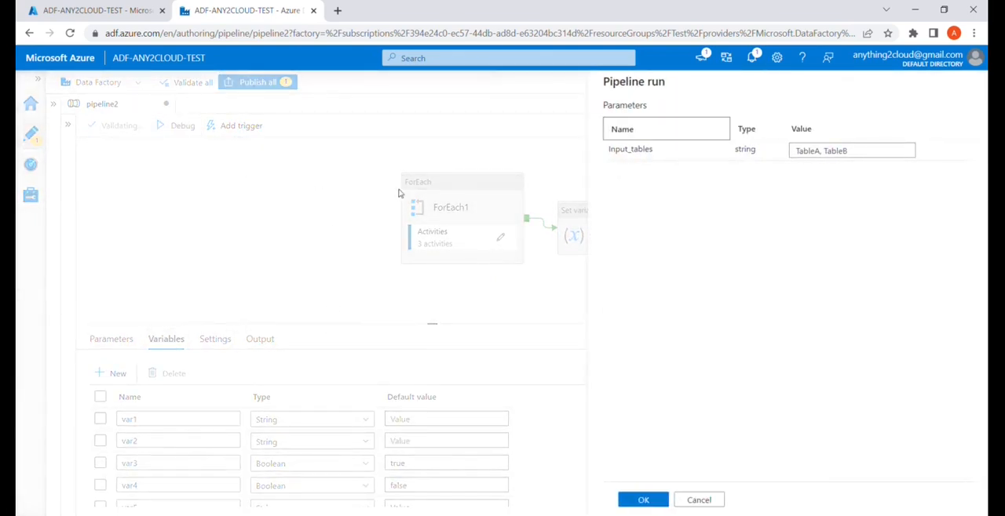
left_click(642, 501)
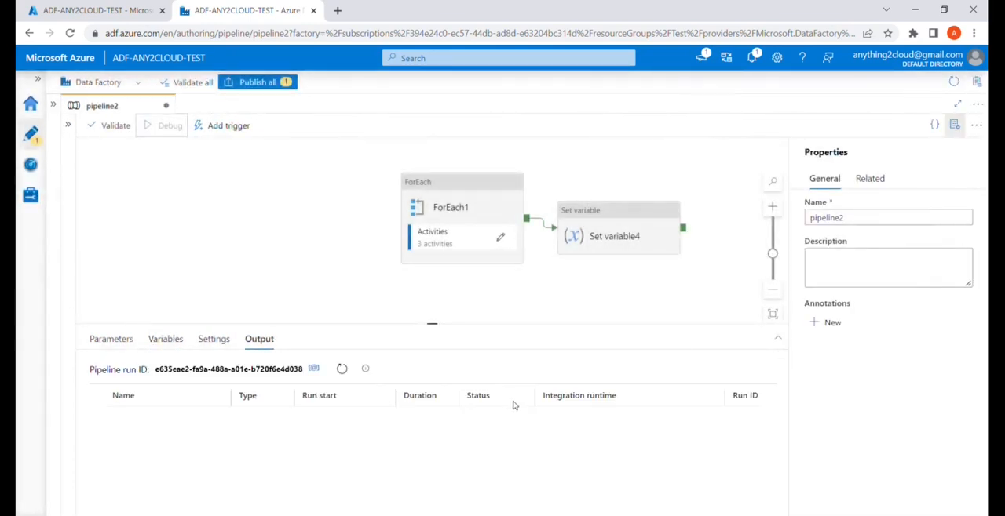
left_click(341, 370)
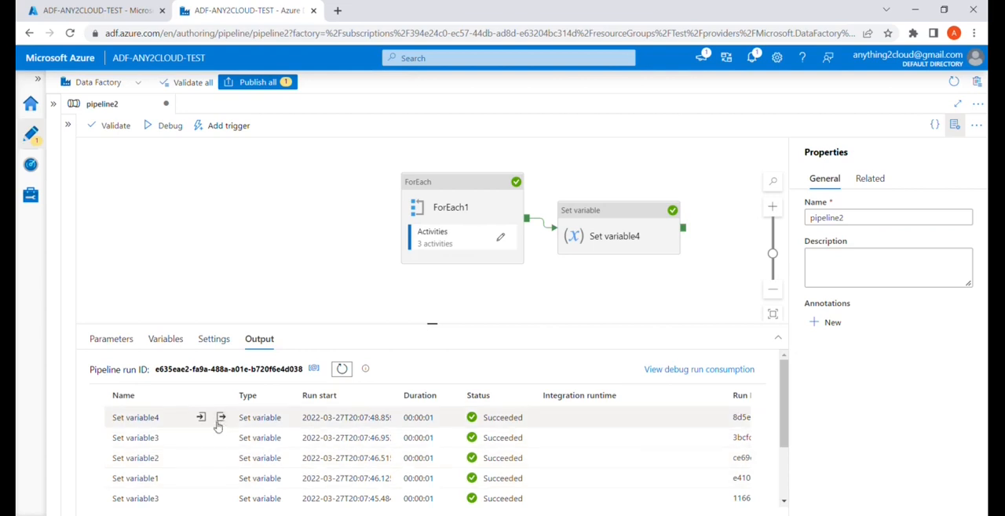
Examine the query string assigned to var5 in the Set variable4 activity's run output, and close the output.
left_click(222, 419)
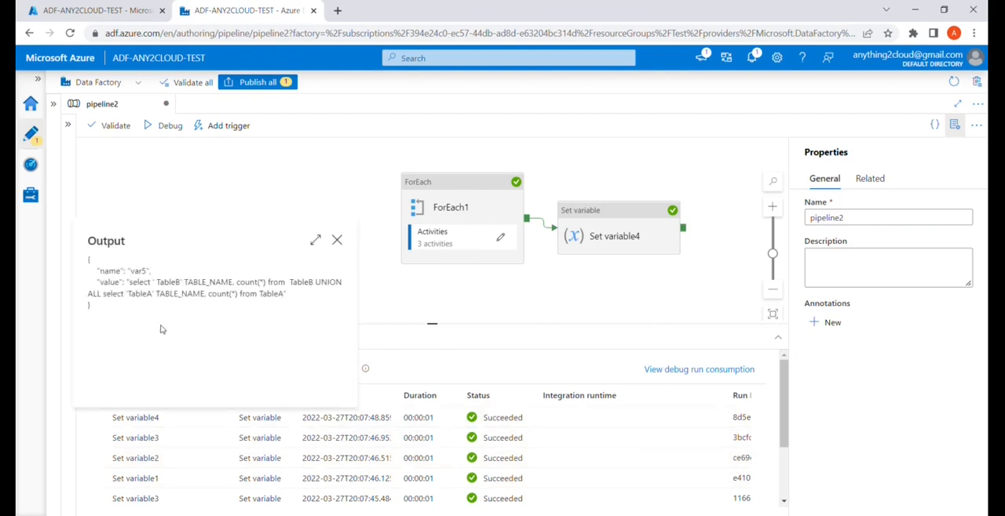
left_click_drag(129, 282, 309, 292)
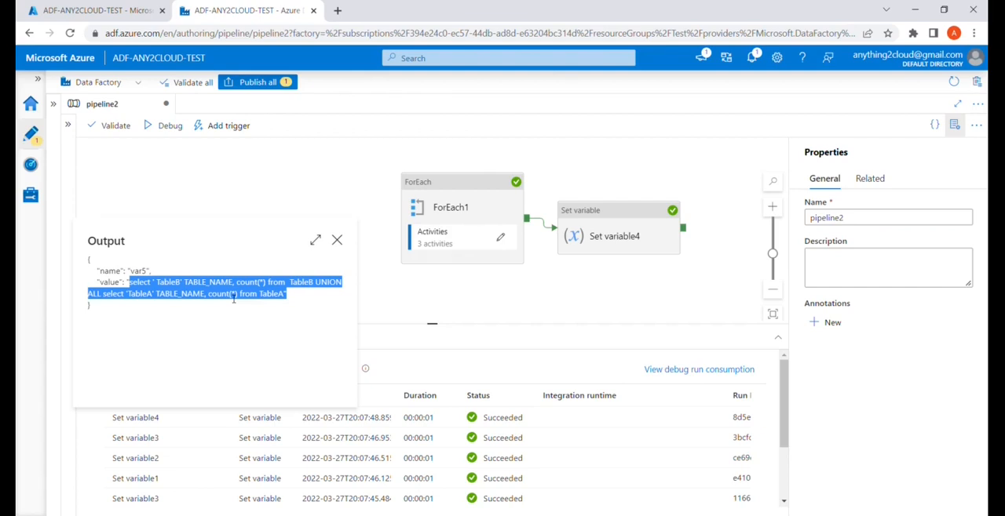
left_click(342, 246)
left_click(342, 246)
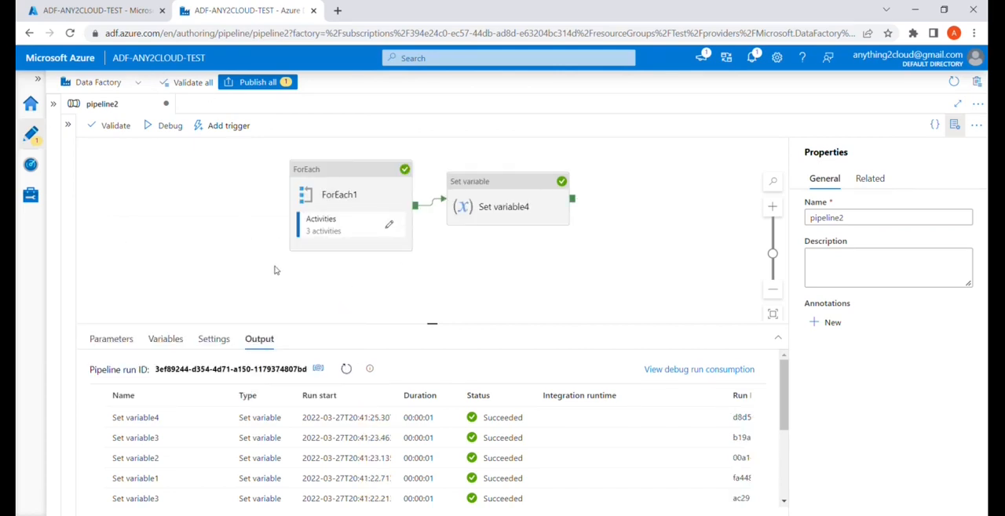
Start a debug run of the pipeline with Input_tables as TableA, TableB, TableC and refresh the run output.
left_click(160, 128)
left_click(871, 152)
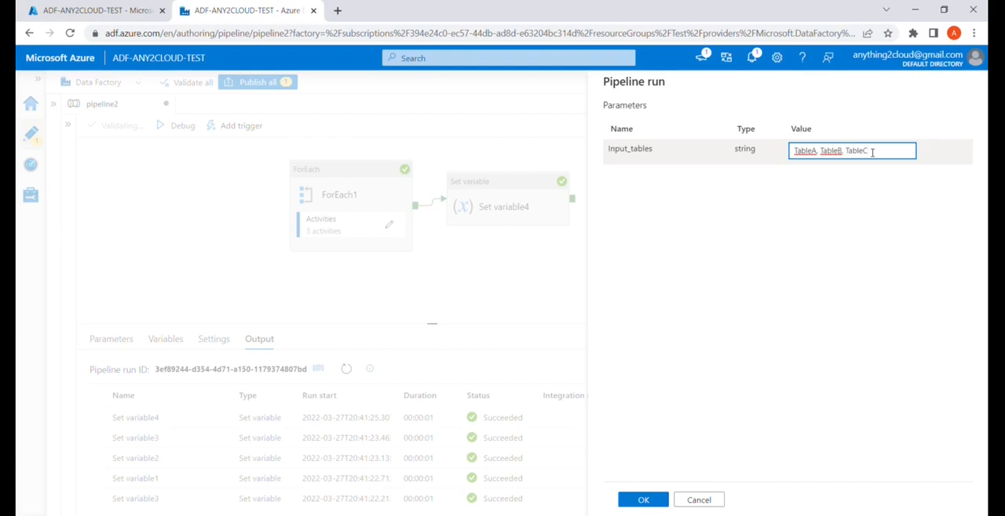
left_click(643, 500)
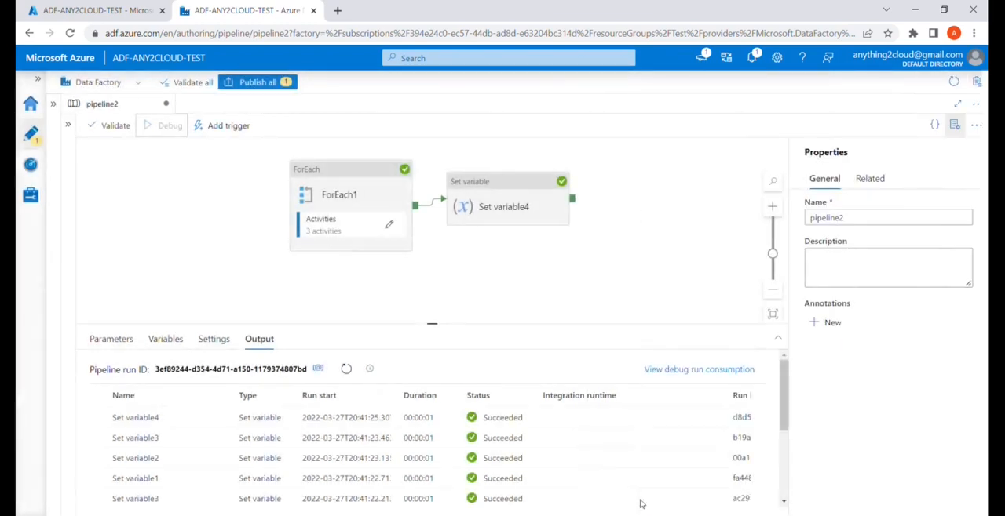
left_click(346, 369)
left_click(346, 369)
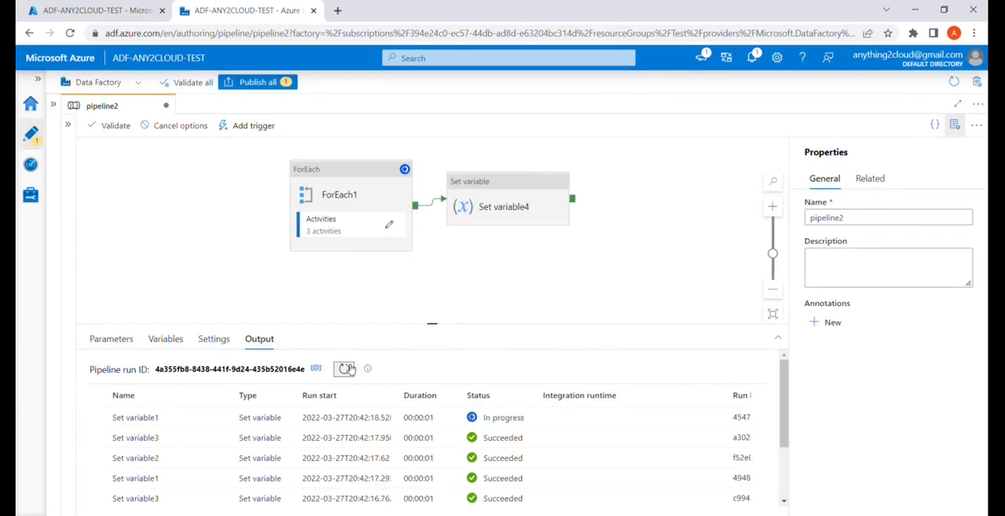
left_click(346, 369)
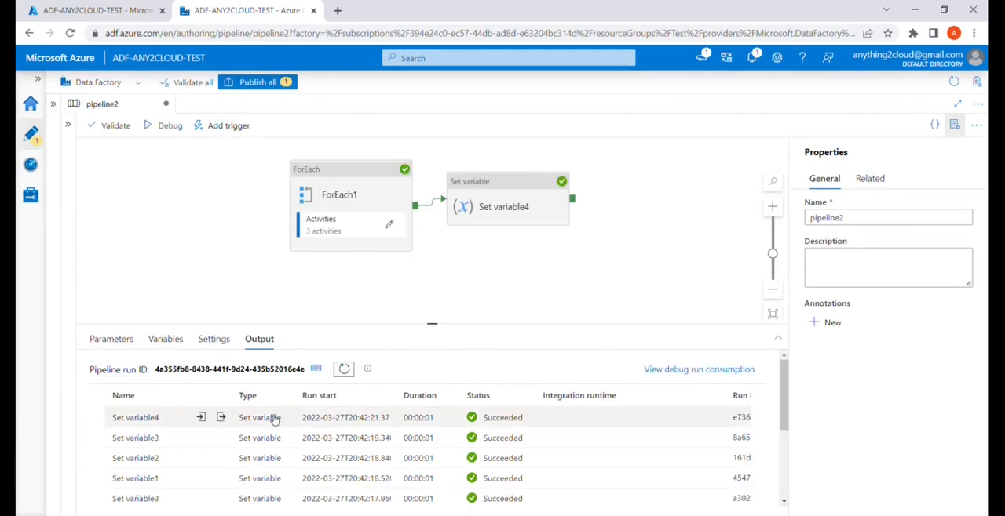
Examine the var5 query in Set variable4's output for the three-table run, checking each select statement and its UNION ALL.
left_click(221, 419)
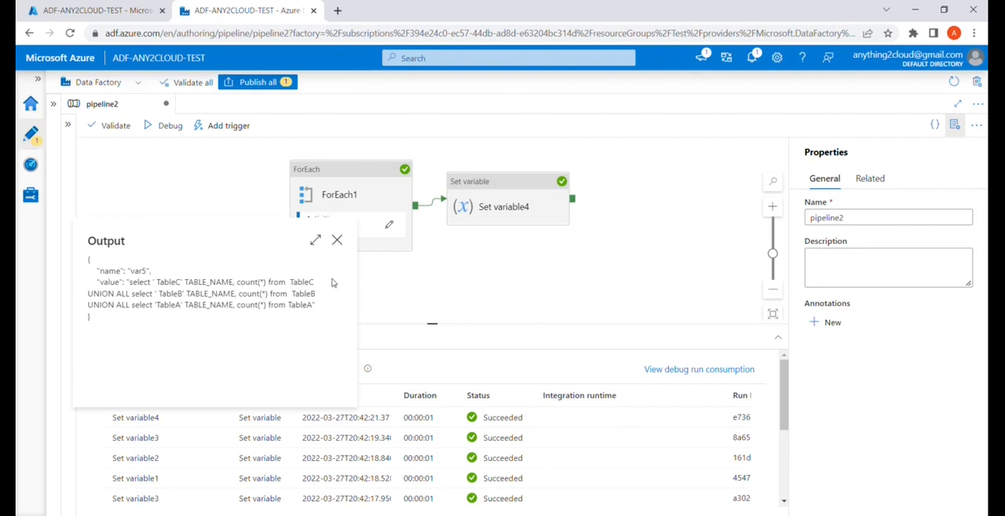
mouse_move(319, 285)
left_mouse_down()
mouse_move(131, 285)
mouse_move(166, 295)
mouse_move(315, 295)
mouse_move(315, 285)
left_mouse_up()
left_click_drag(314, 285, 319, 285)
left_click(176, 323)
left_click_drag(315, 306, 130, 285)
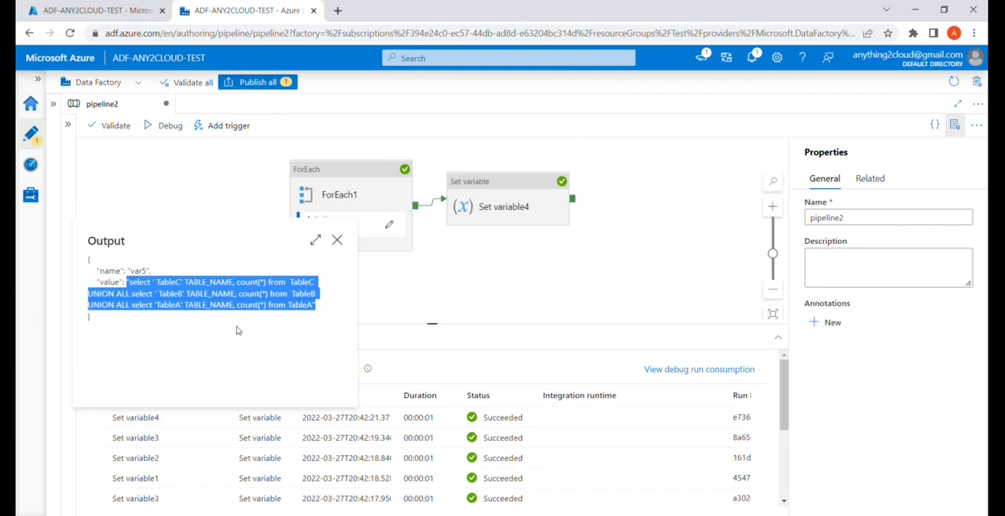
left_click(306, 317)
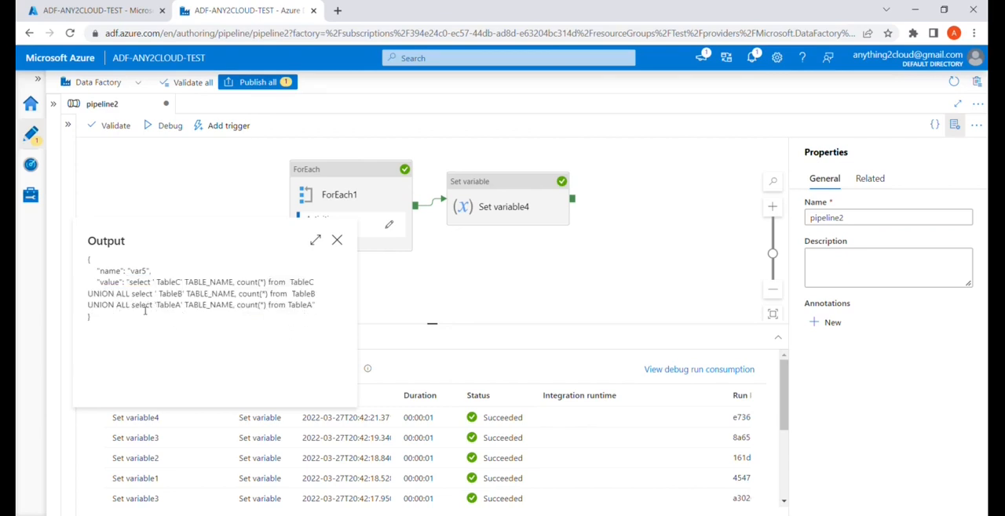
left_click_drag(318, 310, 135, 313)
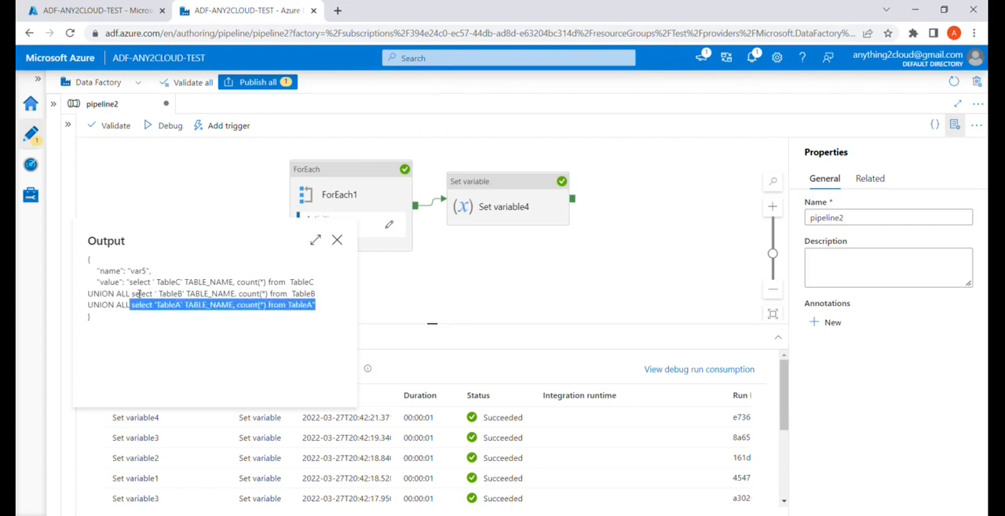
left_click_drag(129, 282, 135, 296)
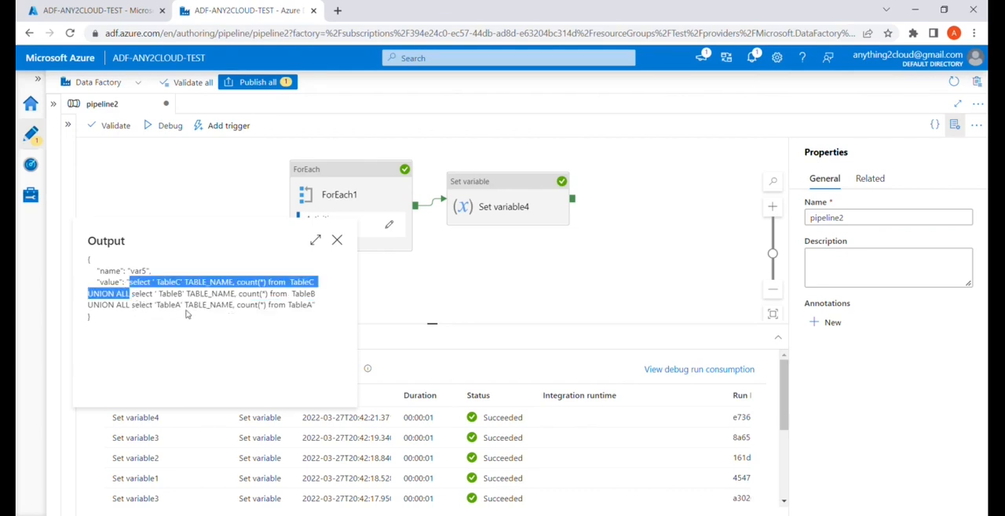
Open the ForEach1 activities and review both concat branches of Set variable1's conditional expression without changing it.
left_click(351, 188)
left_click(387, 226)
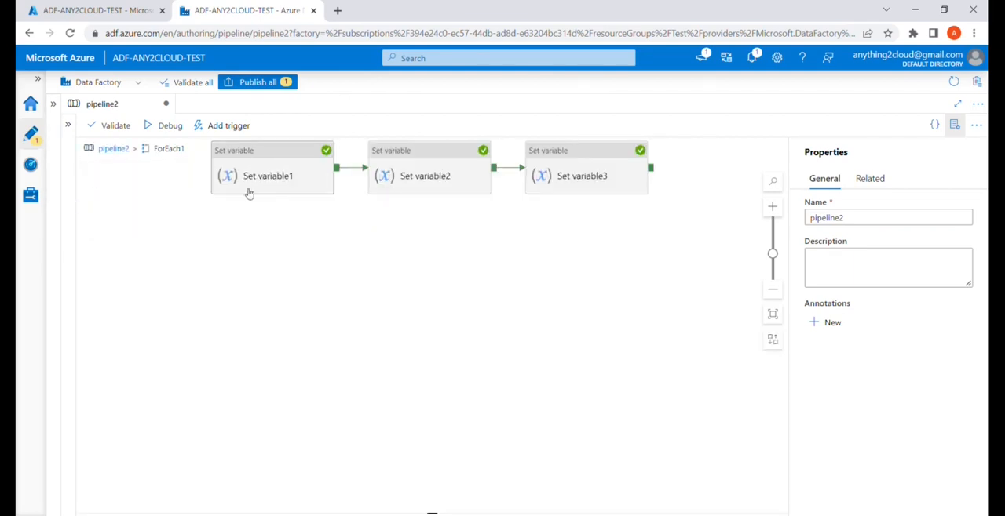
left_click(217, 189)
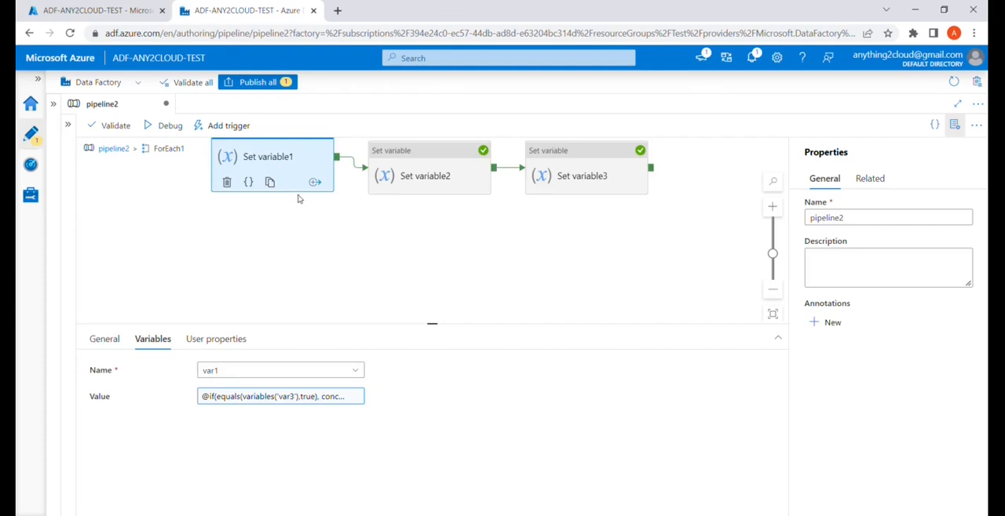
left_click(292, 397)
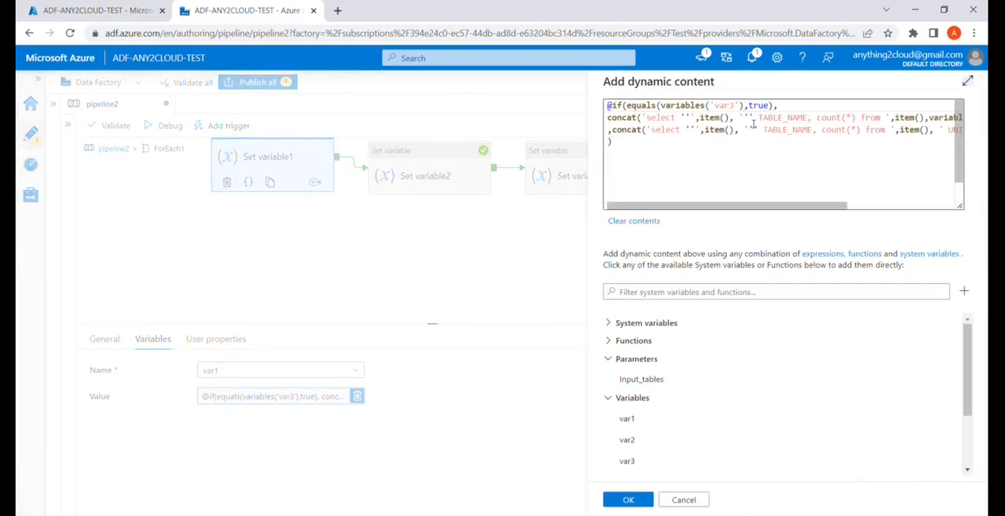
left_click(752, 108)
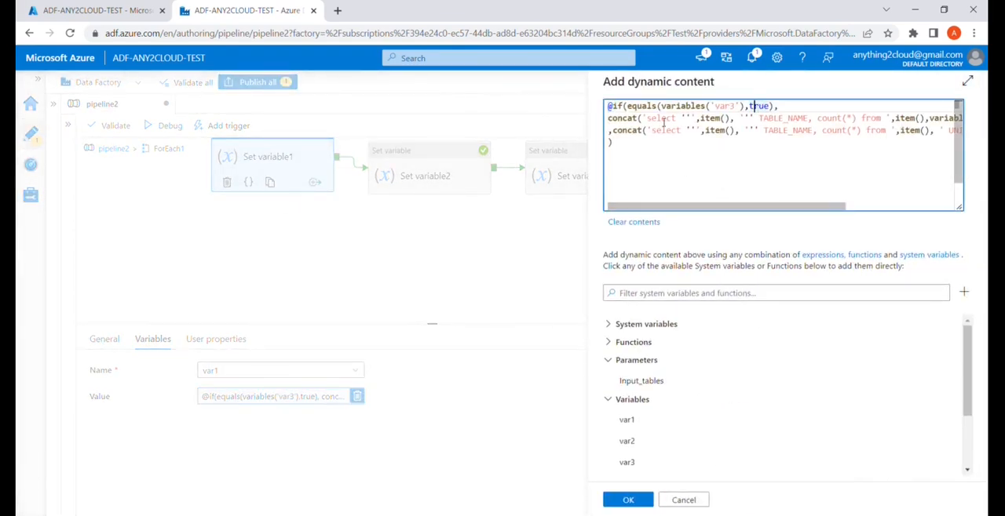
left_click_drag(785, 207, 903, 195)
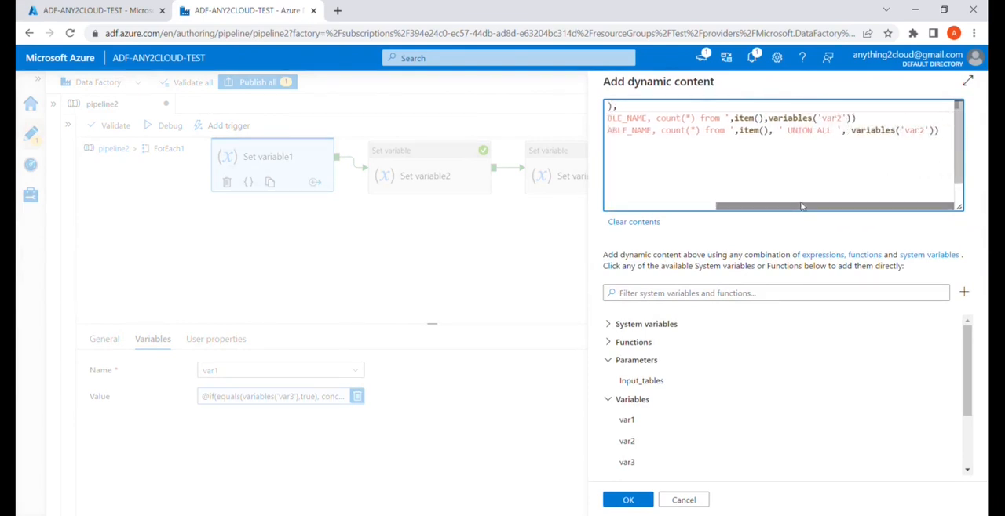
left_click_drag(805, 208, 633, 211)
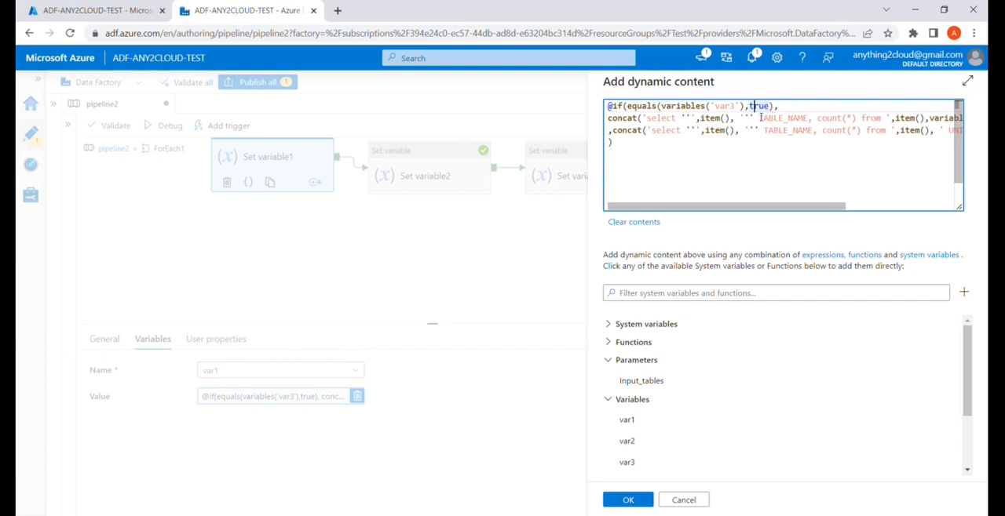
left_click(625, 132)
left_click_drag(691, 208, 825, 208)
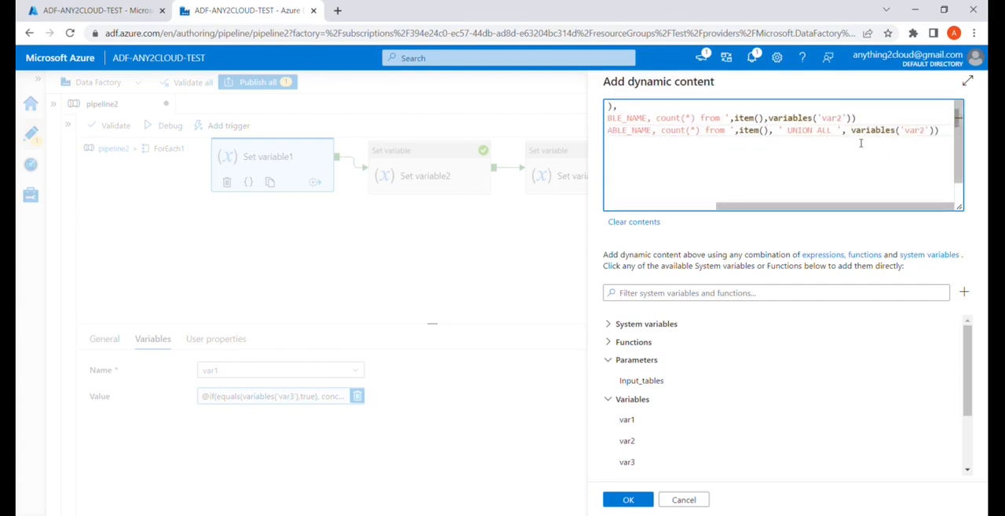
left_click(682, 500)
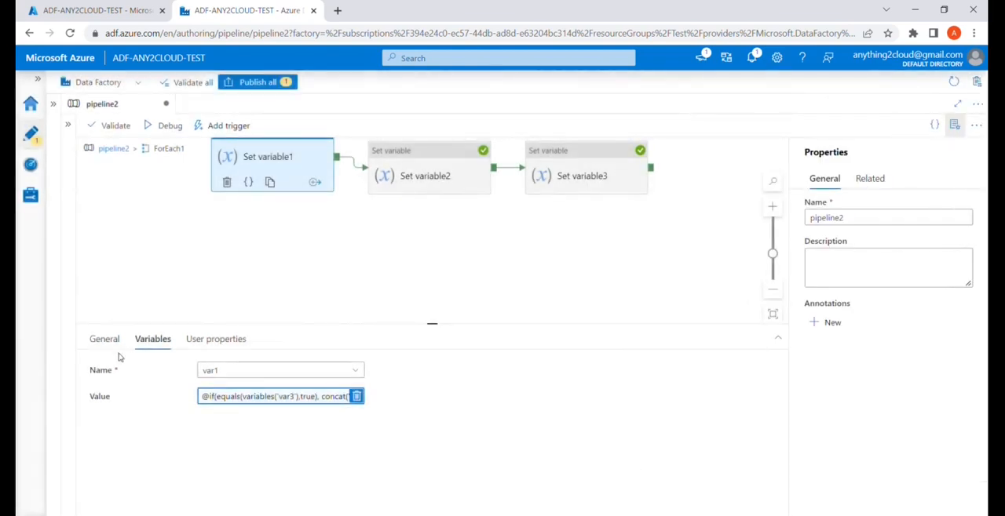
Return to the top level of pipeline2 and compare the TableA, TableC and TableB select segments in Set variable4's output.
left_click(142, 216)
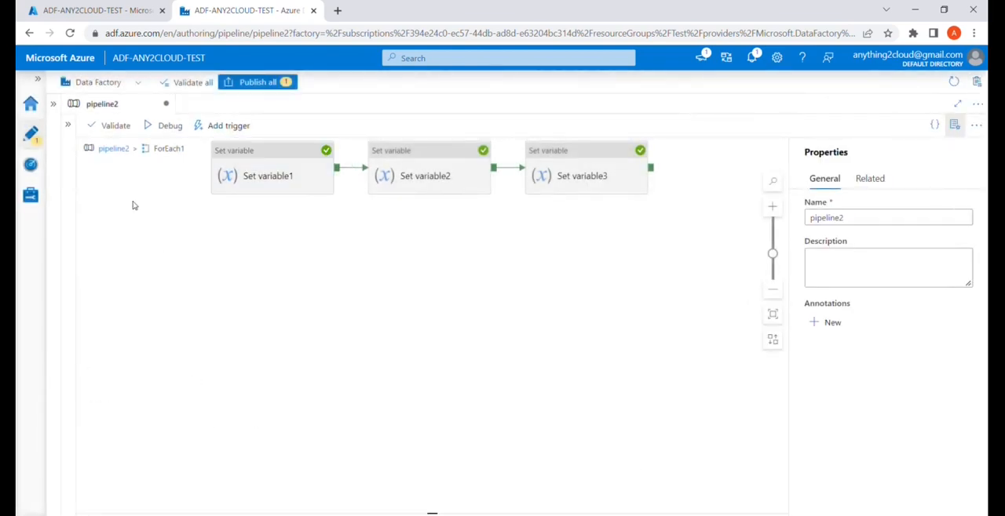
left_click(114, 149)
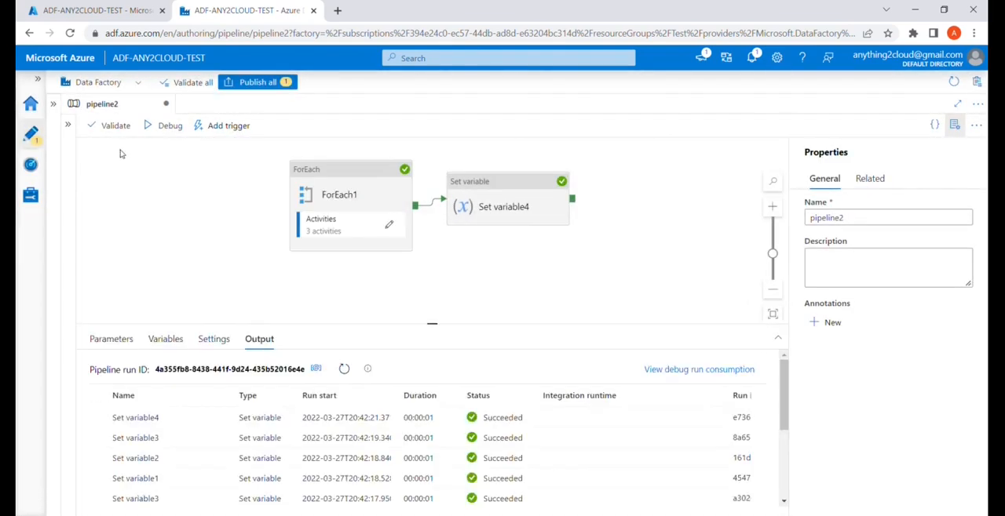
left_click(138, 237)
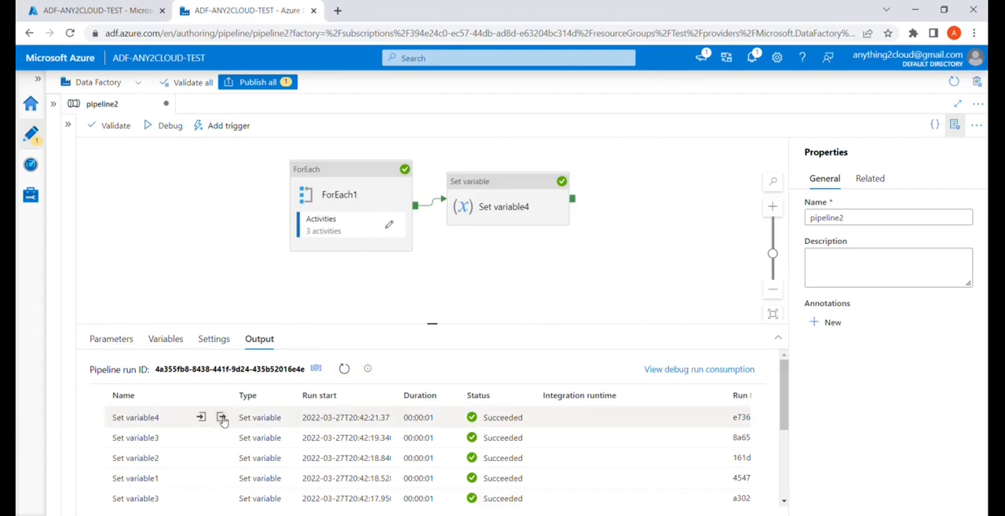
left_click(222, 422)
left_click_drag(133, 308, 317, 311)
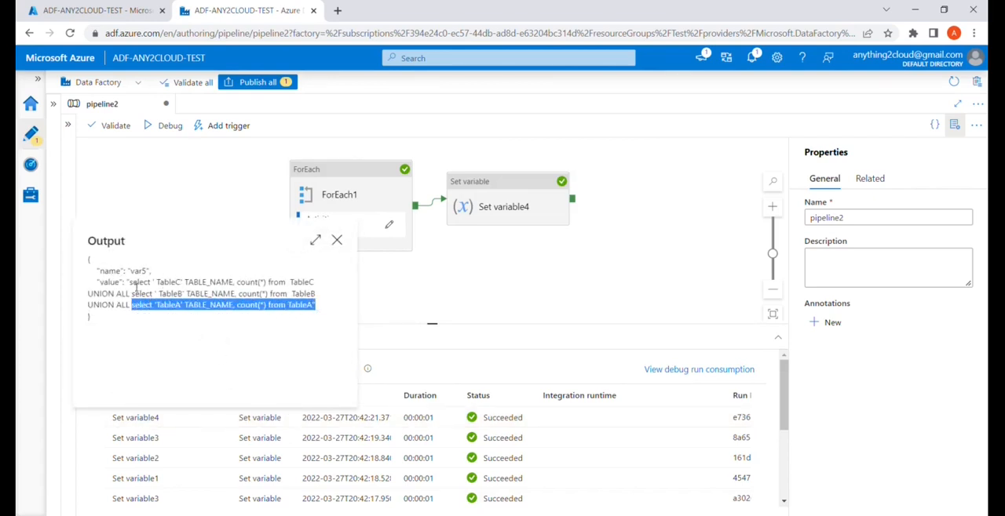
left_click_drag(130, 284, 138, 299)
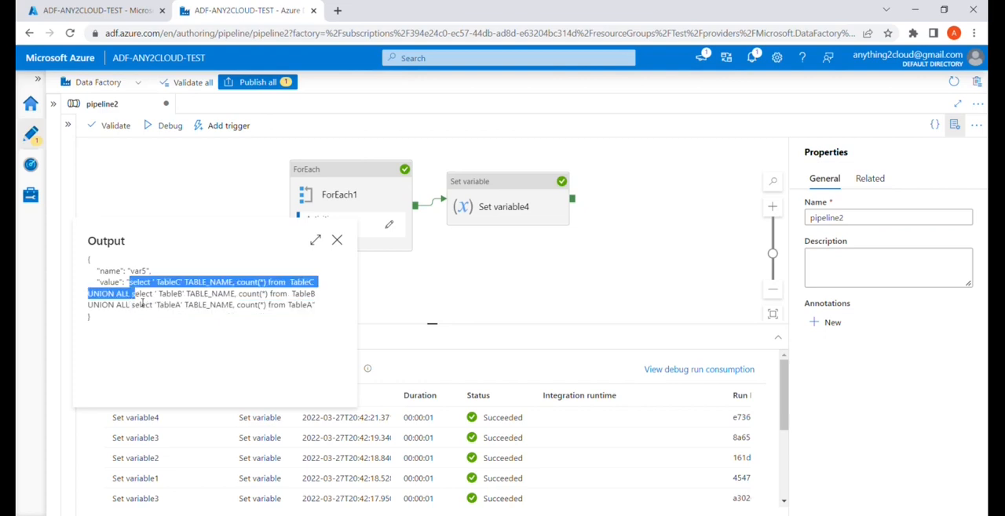
left_click(138, 294)
left_click_drag(137, 296, 140, 308)
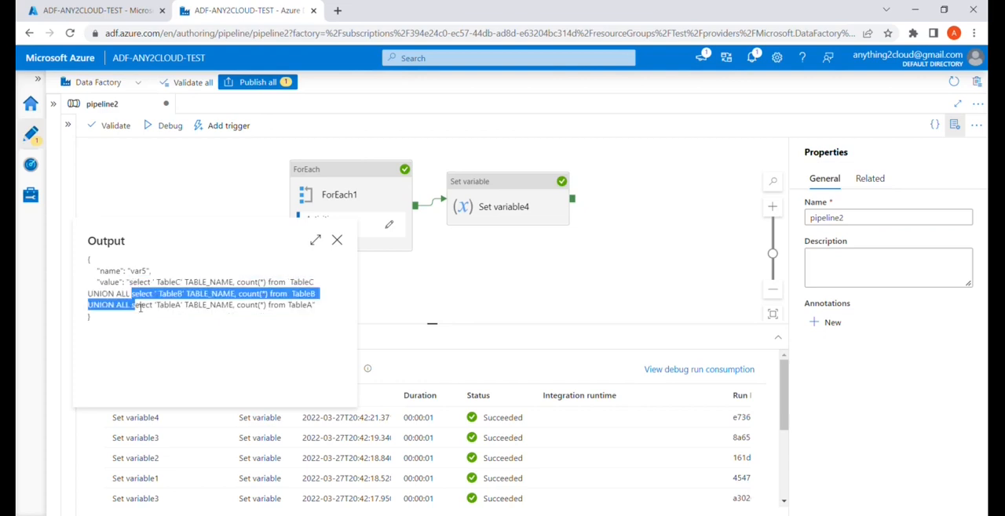